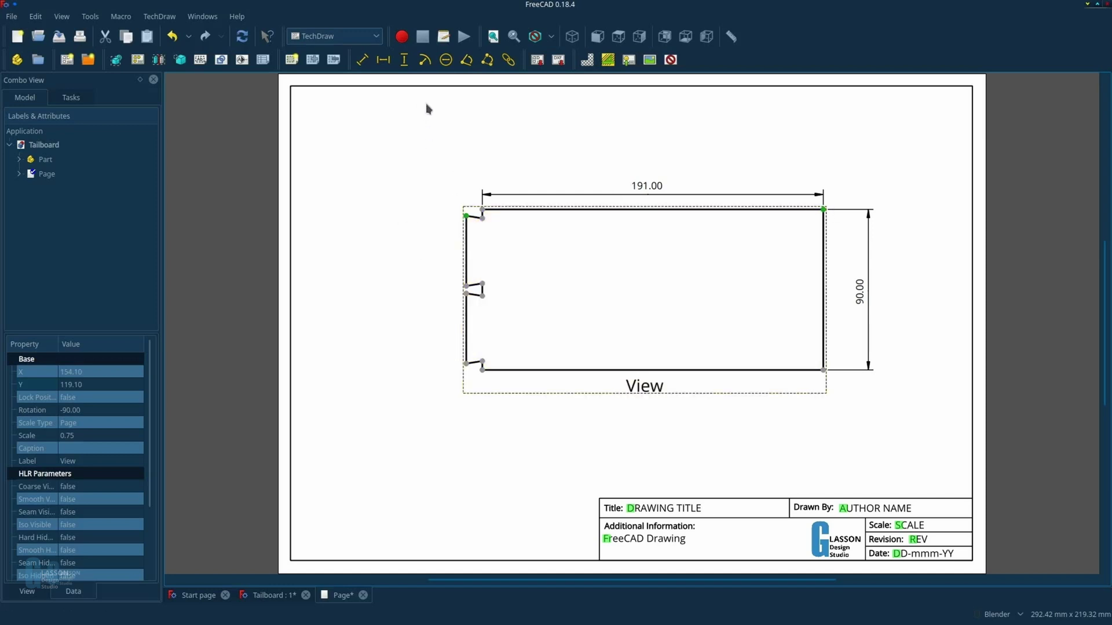
# Step: Show the Demonstration drawing page with the plate's undimensioned Front view
pyautogui.click(383, 59)
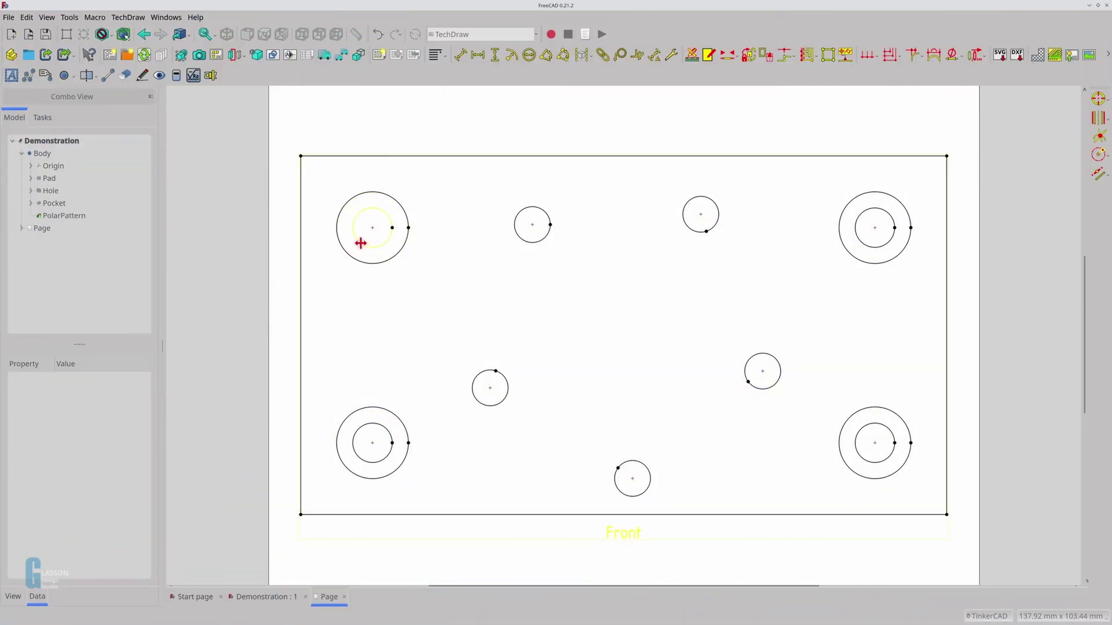
# Step: Cross the top-left inner hole, then bolt-circle the top-middle, upper-right and right small holes
pyautogui.click(360, 244)
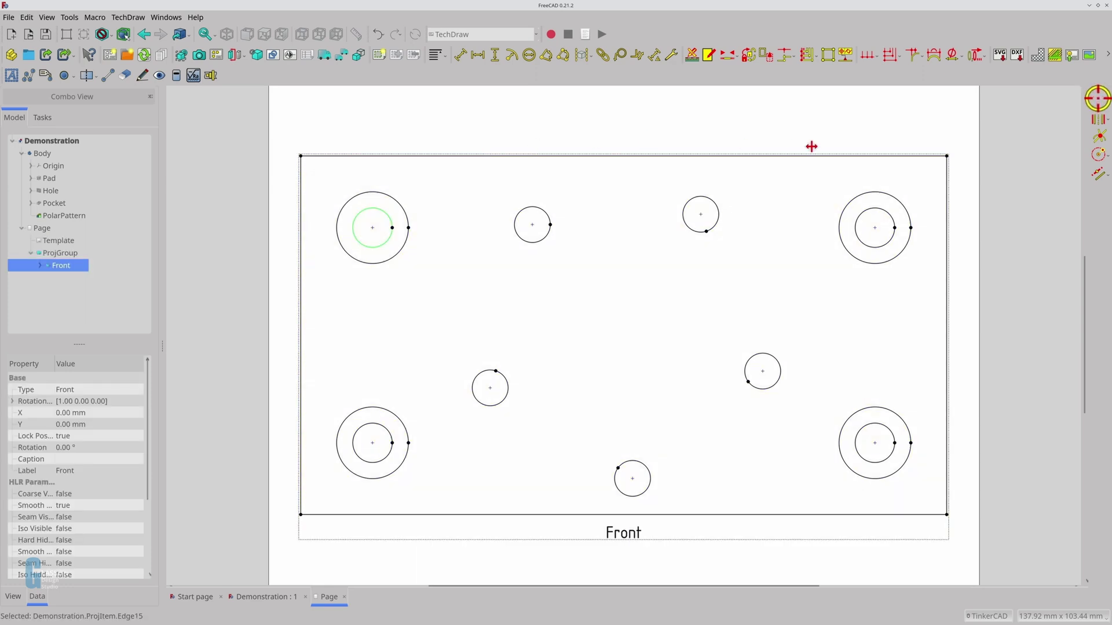
pyautogui.click(1098, 98)
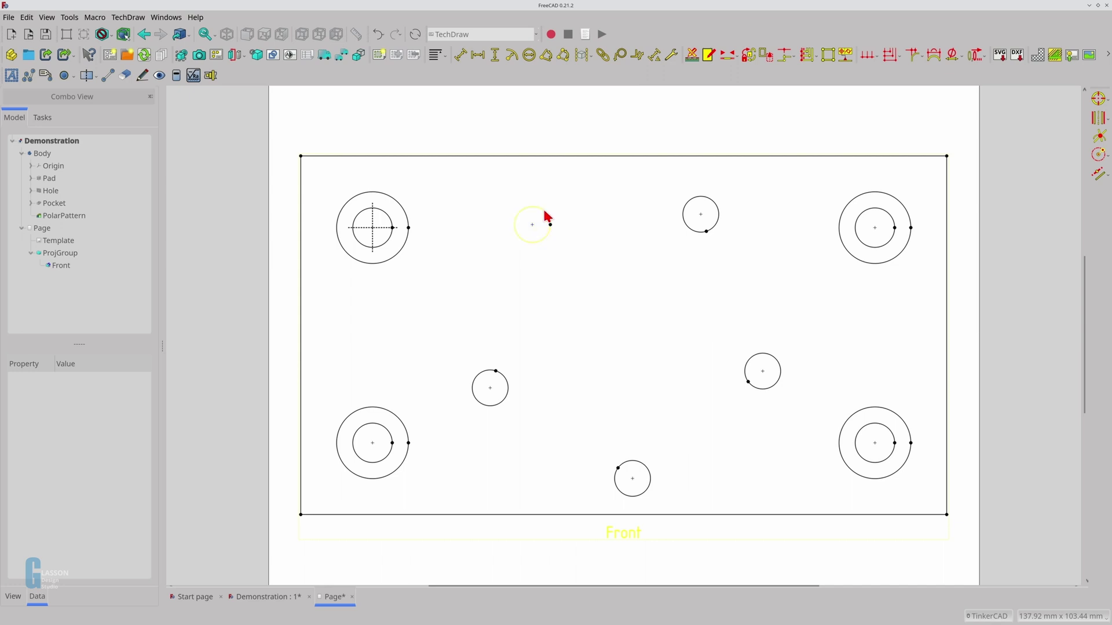
pyautogui.click(545, 216)
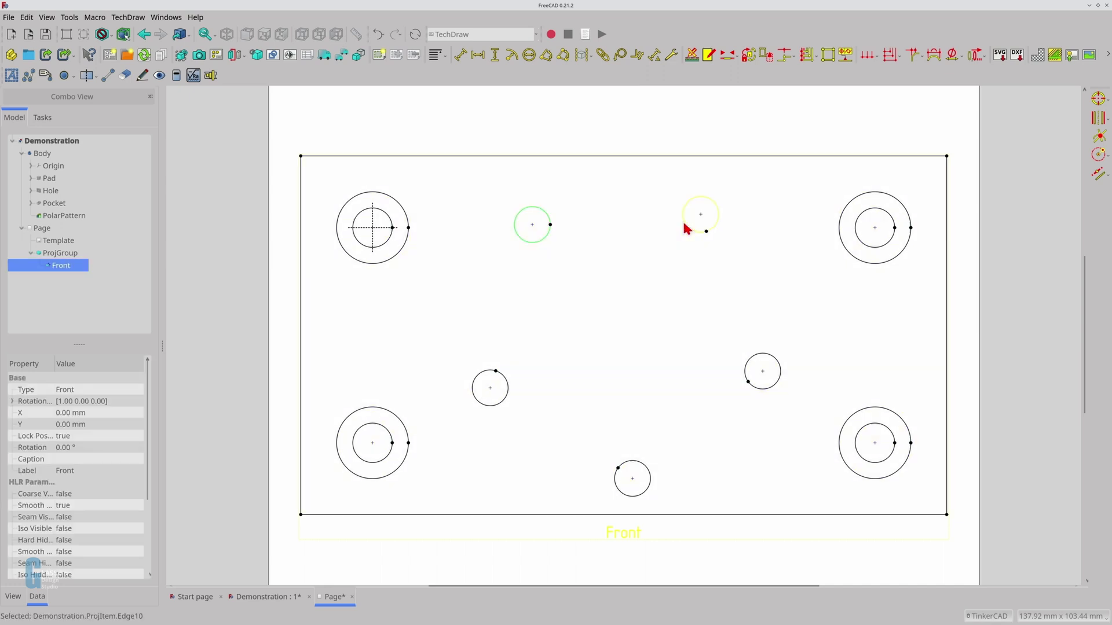
pyautogui.click(687, 228)
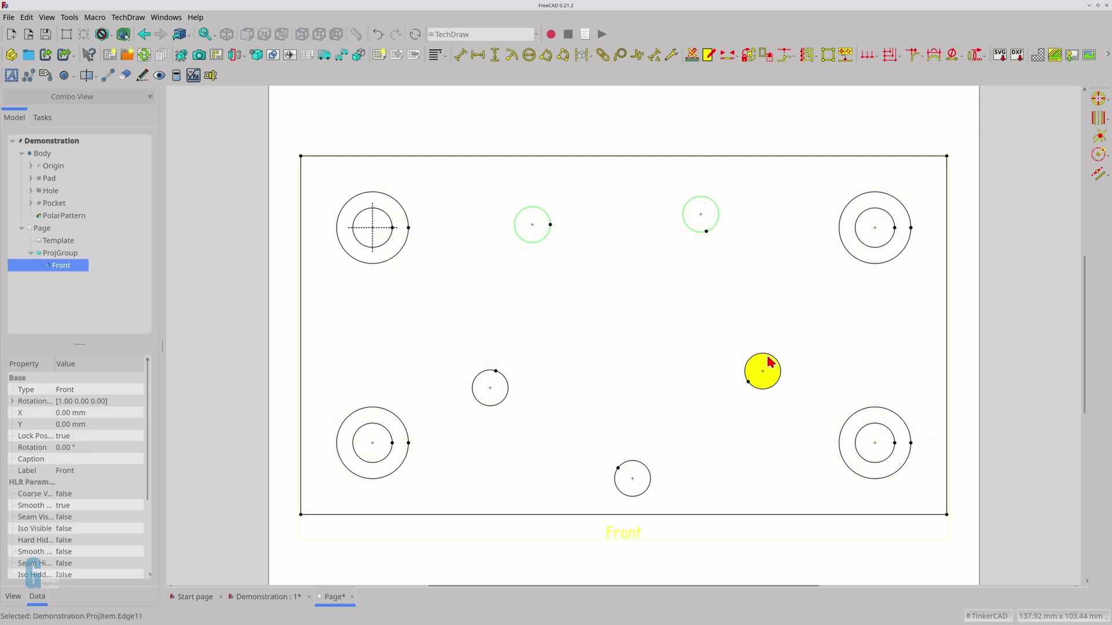
pyautogui.click(768, 357)
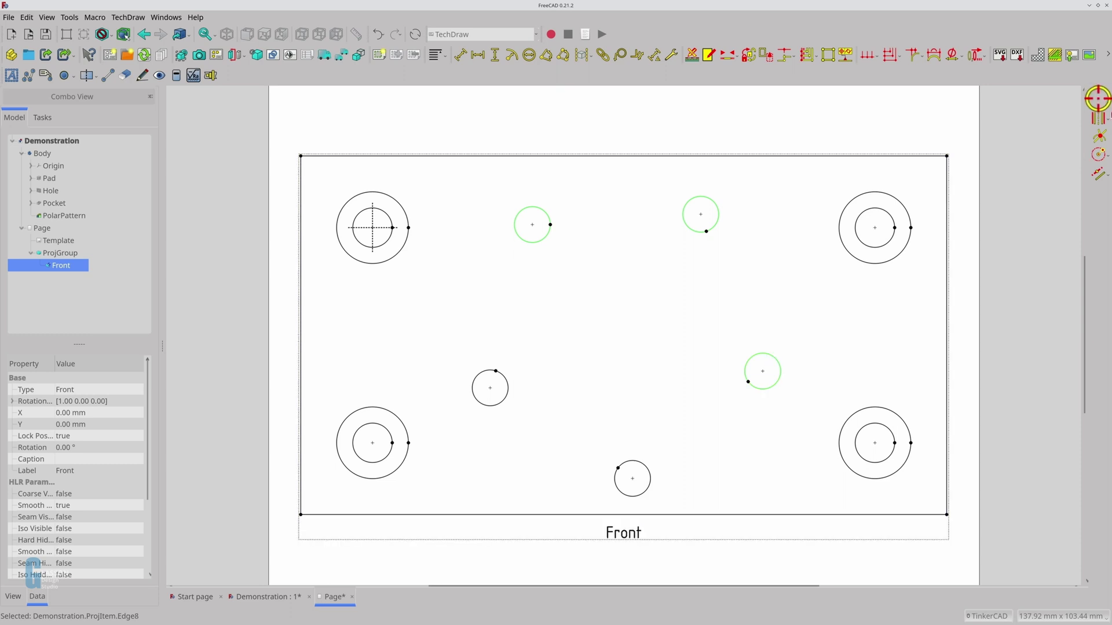
pyautogui.click(1098, 99)
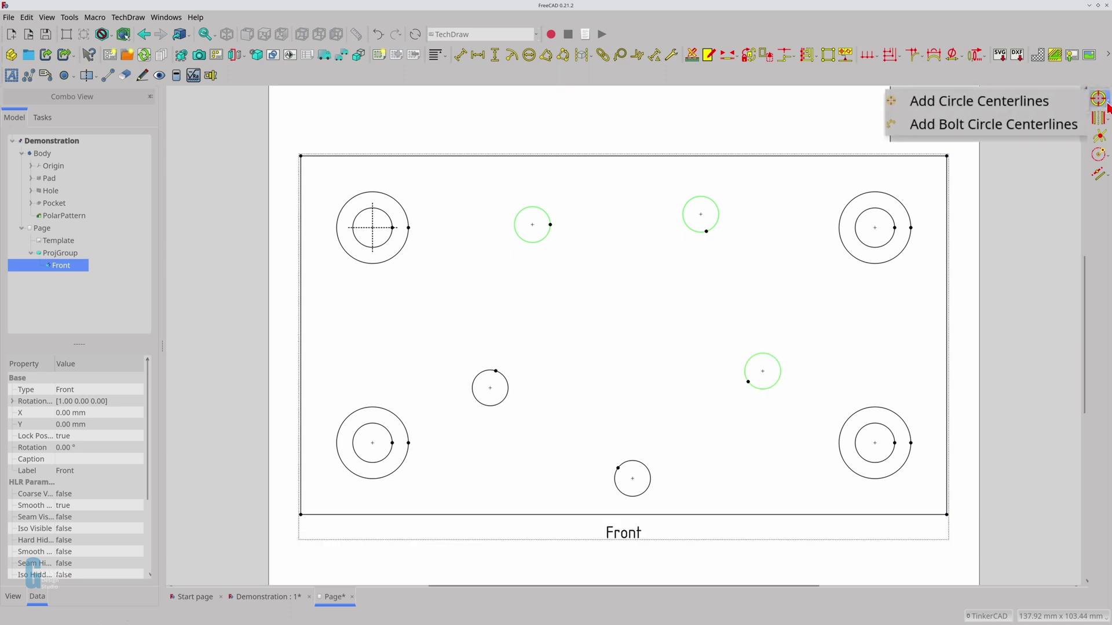
pyautogui.click(1046, 131)
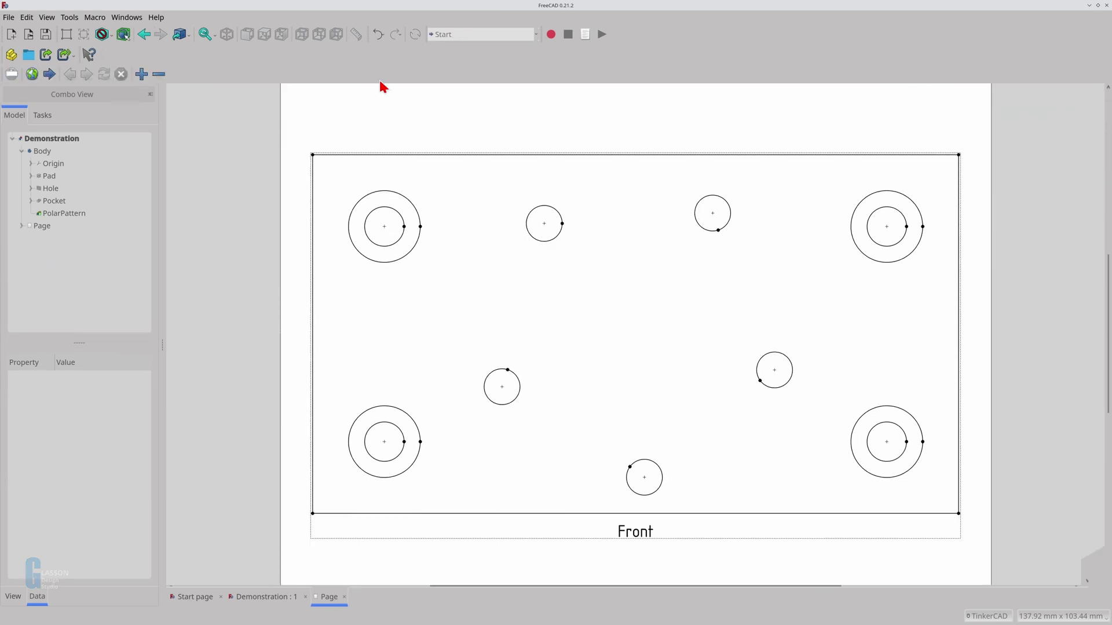
# Step: Switch to TechDraw and float the Extensions: Centerlines/Threading tools as their own toolbar
pyautogui.click(451, 35)
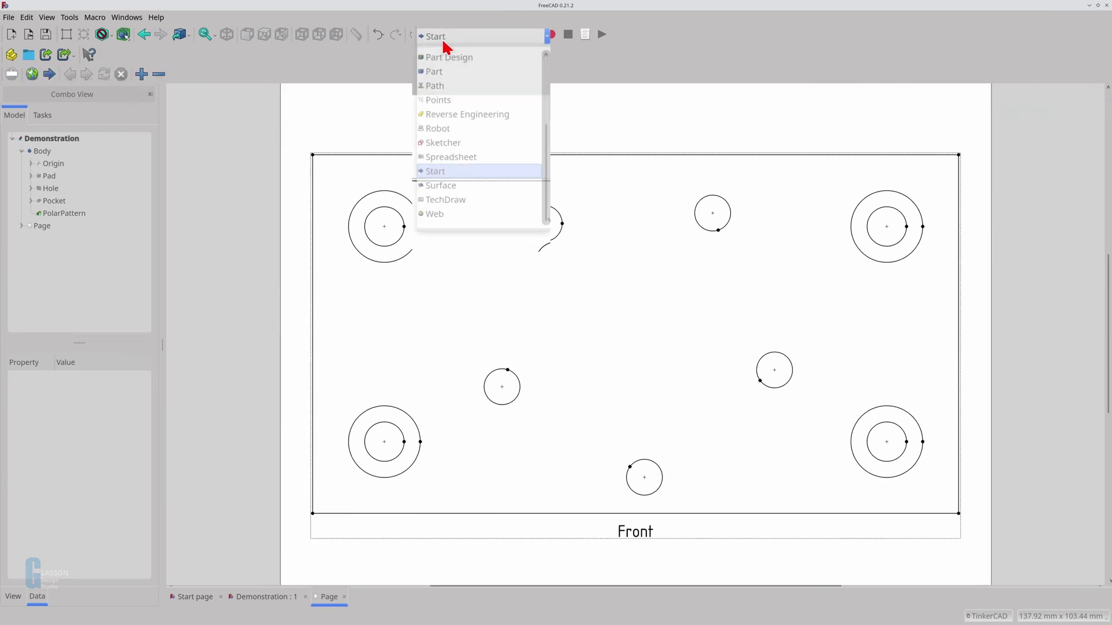
pyautogui.click(432, 310)
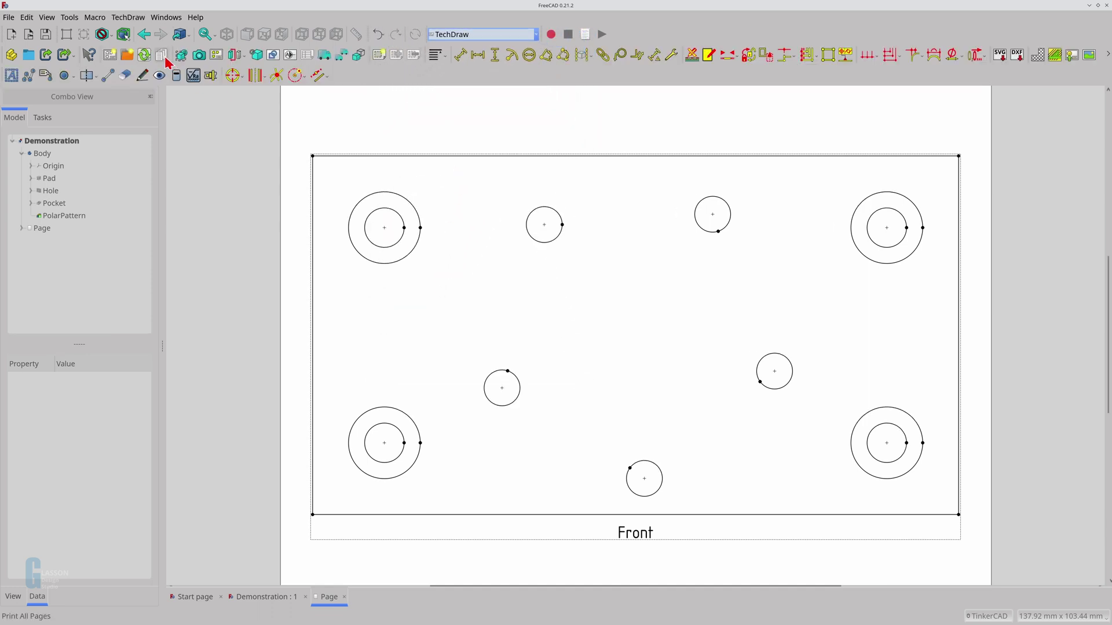
pyautogui.click(131, 20)
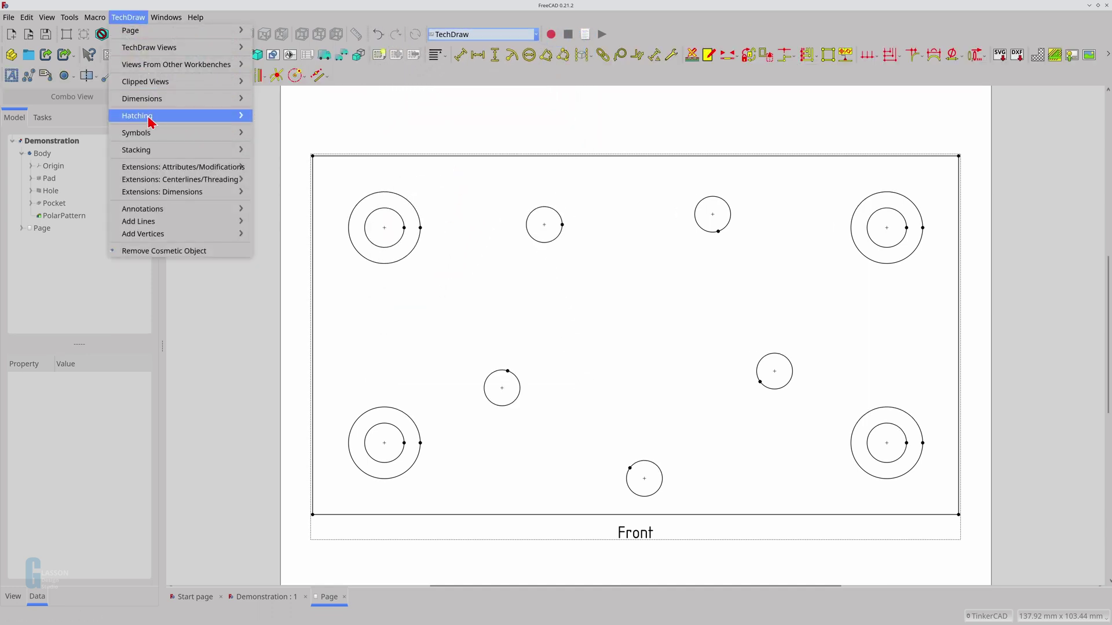
pyautogui.moveTo(161, 180)
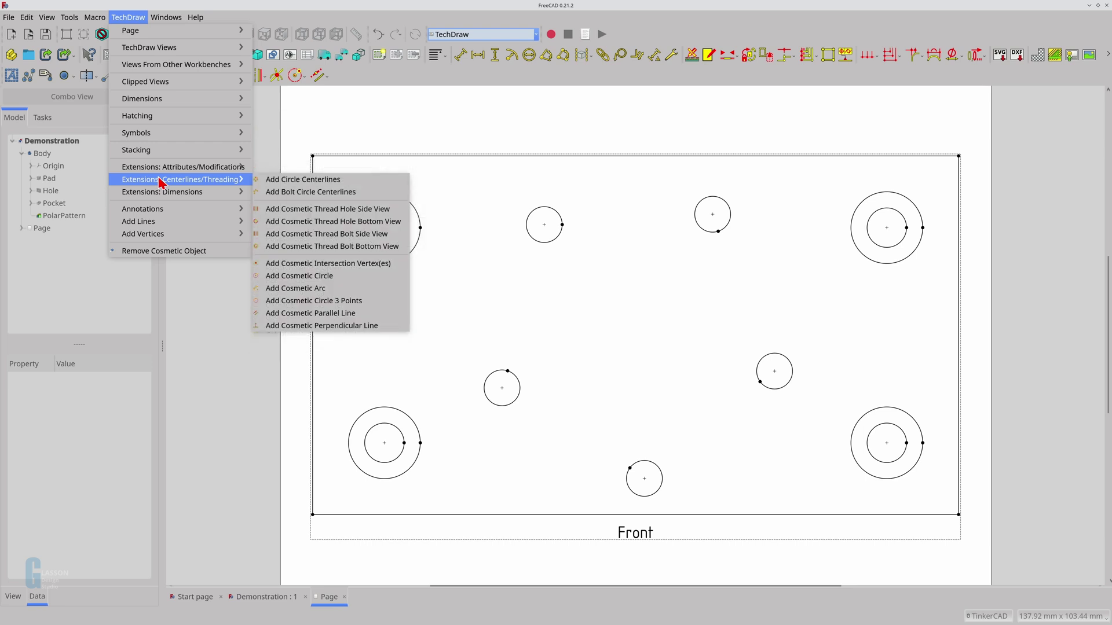
pyautogui.click(269, 180)
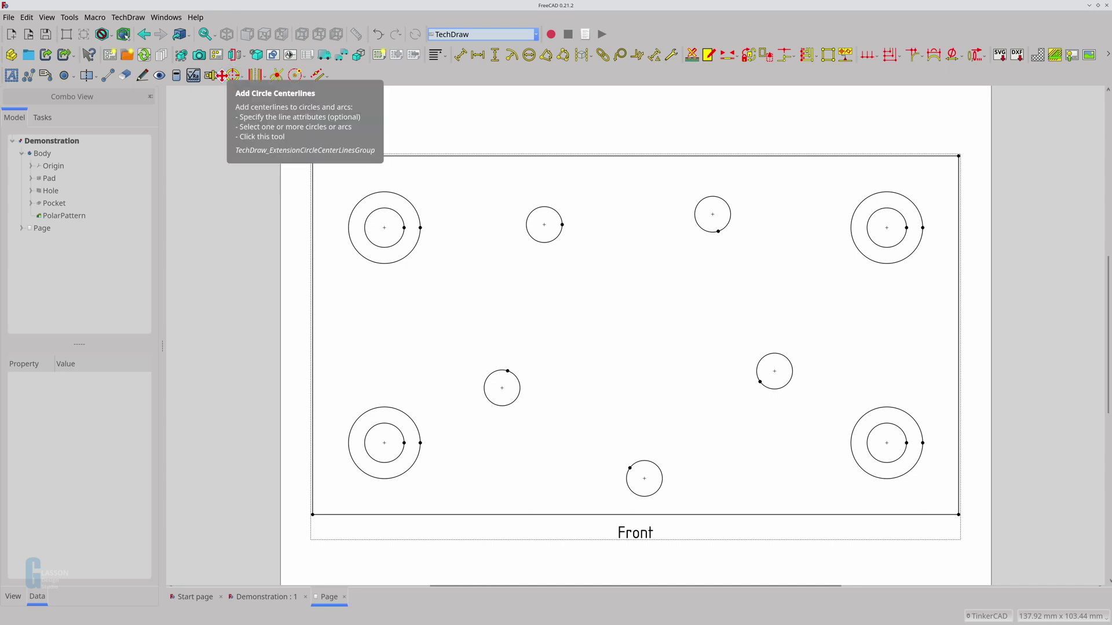
pyautogui.moveTo(223, 76)
pyautogui.mouseDown()
pyautogui.moveTo(321, 119)
pyautogui.moveTo(805, 152)
pyautogui.moveTo(985, 149)
pyautogui.moveTo(1099, 130)
pyautogui.mouseUp()
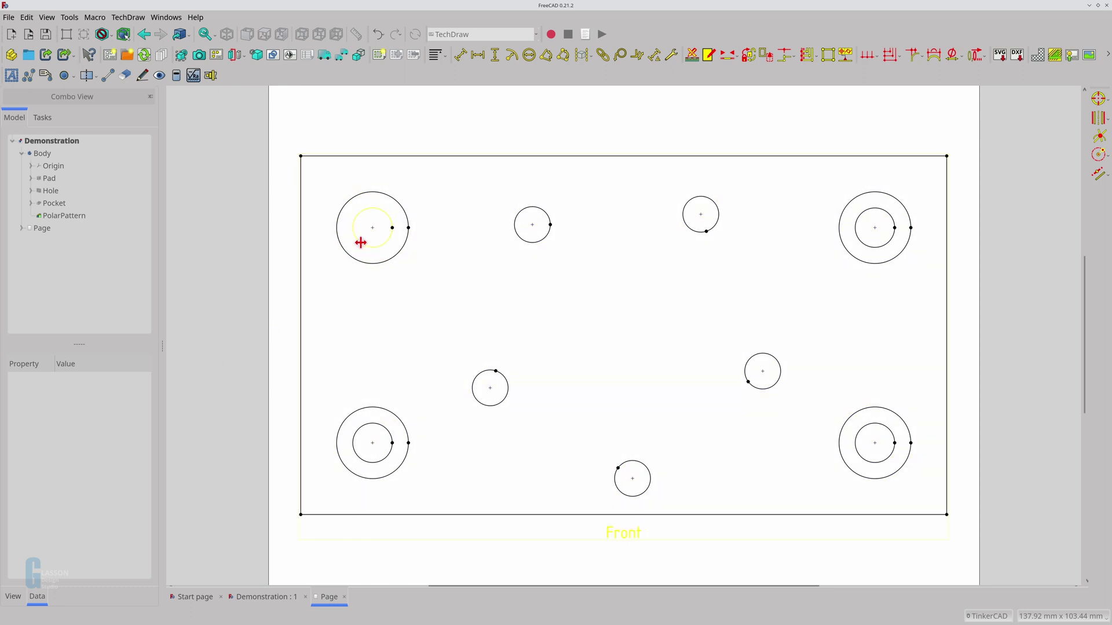
# Step: Mark the top-left hole's inner circle with a circle centerline cross
pyautogui.click(360, 242)
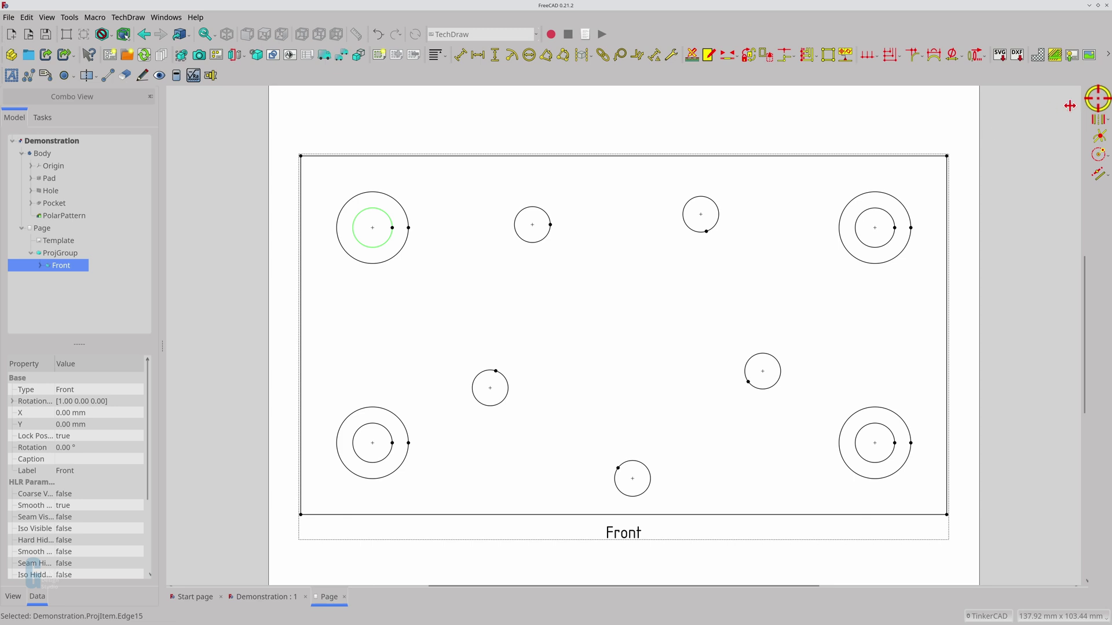
pyautogui.click(1102, 104)
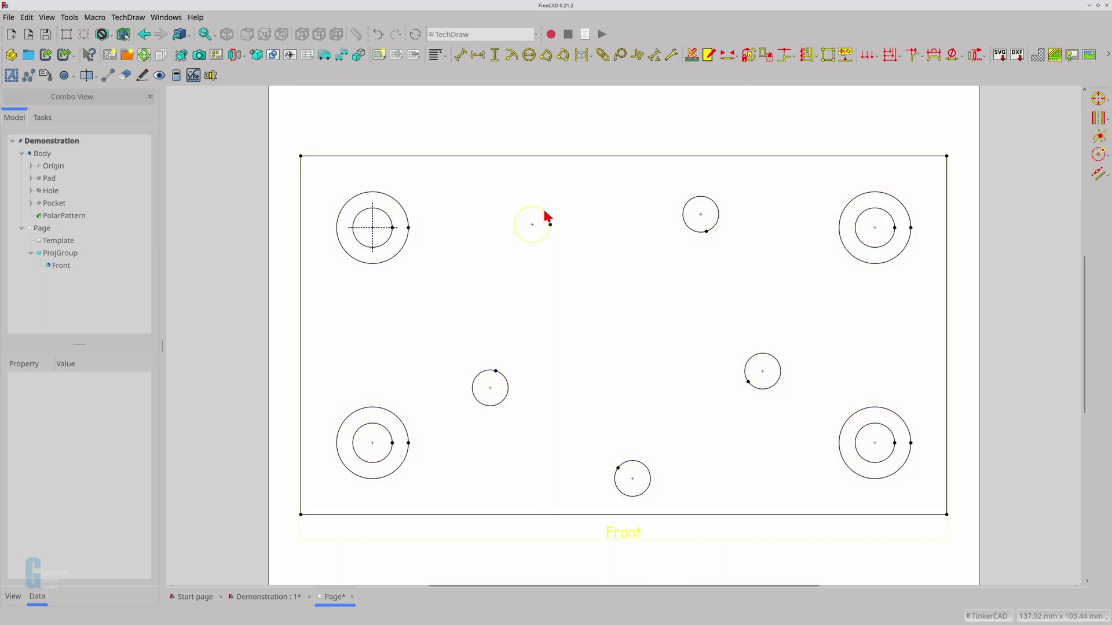
# Step: Run a bolt-circle centerline through the top-middle, upper-right and right-side small holes
pyautogui.click(545, 213)
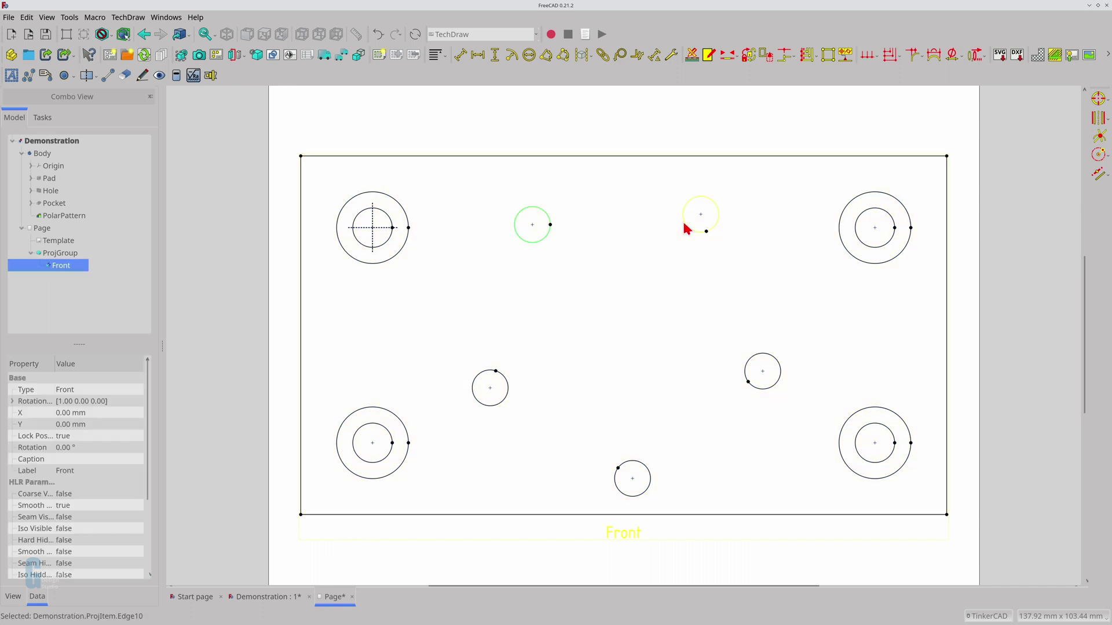
pyautogui.click(684, 224)
pyautogui.click(767, 357)
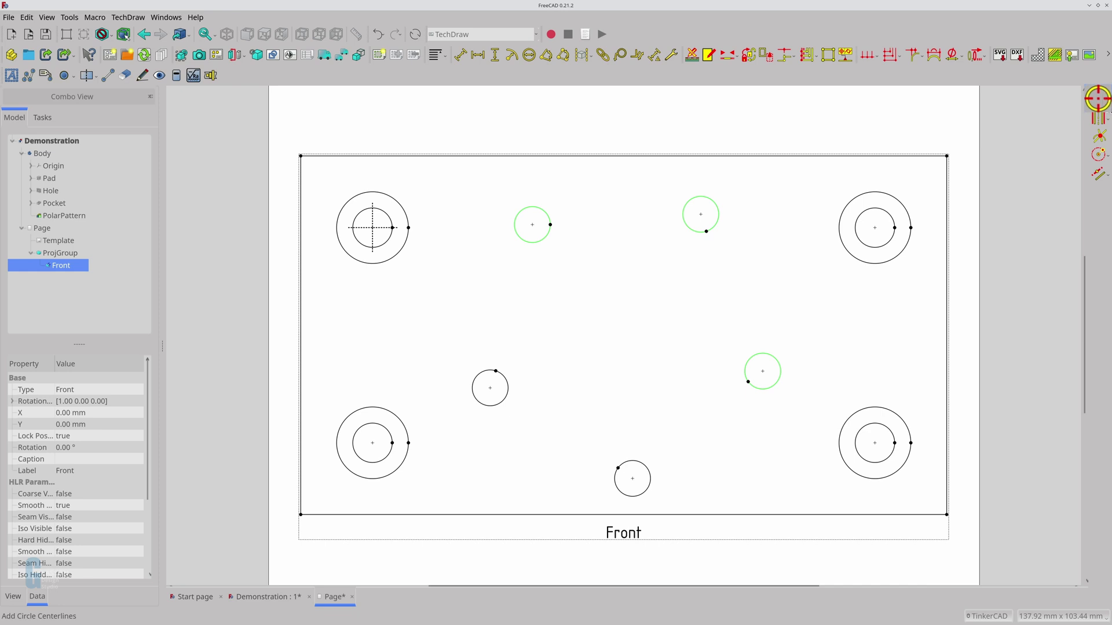
pyautogui.click(1106, 101)
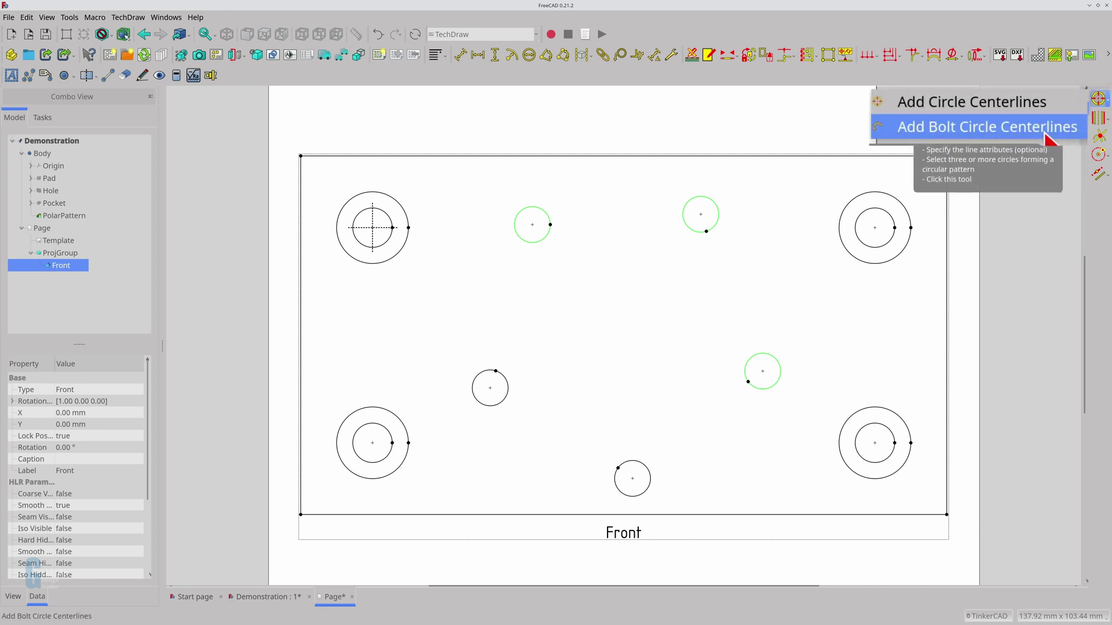
pyautogui.click(1044, 132)
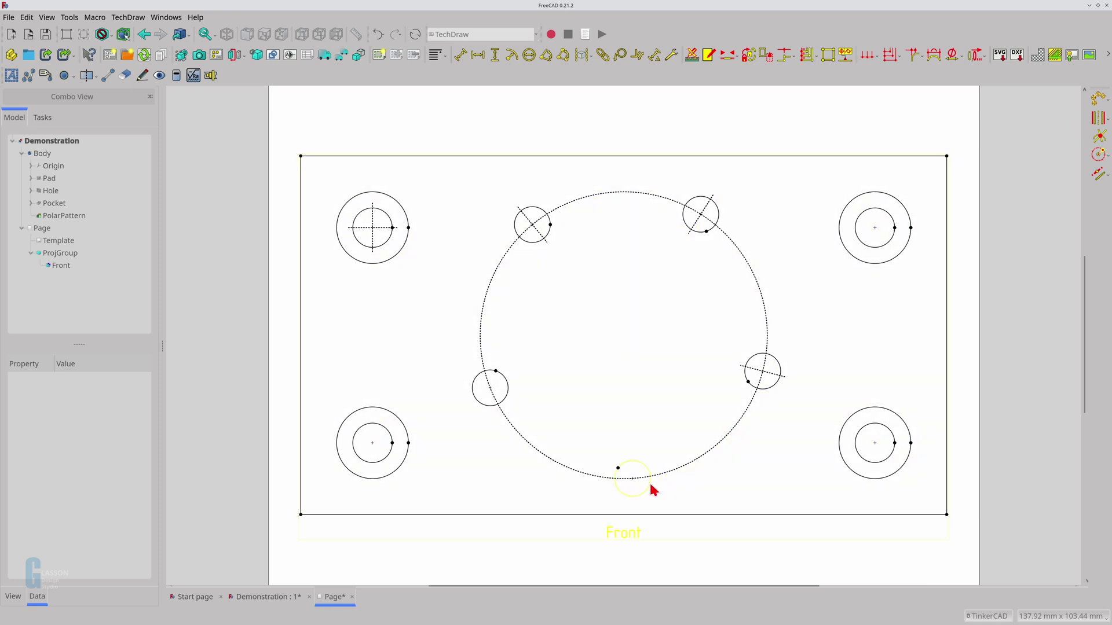
# Step: Give the bottom and left holes of the bolt pattern circle centerline crosses
pyautogui.click(651, 487)
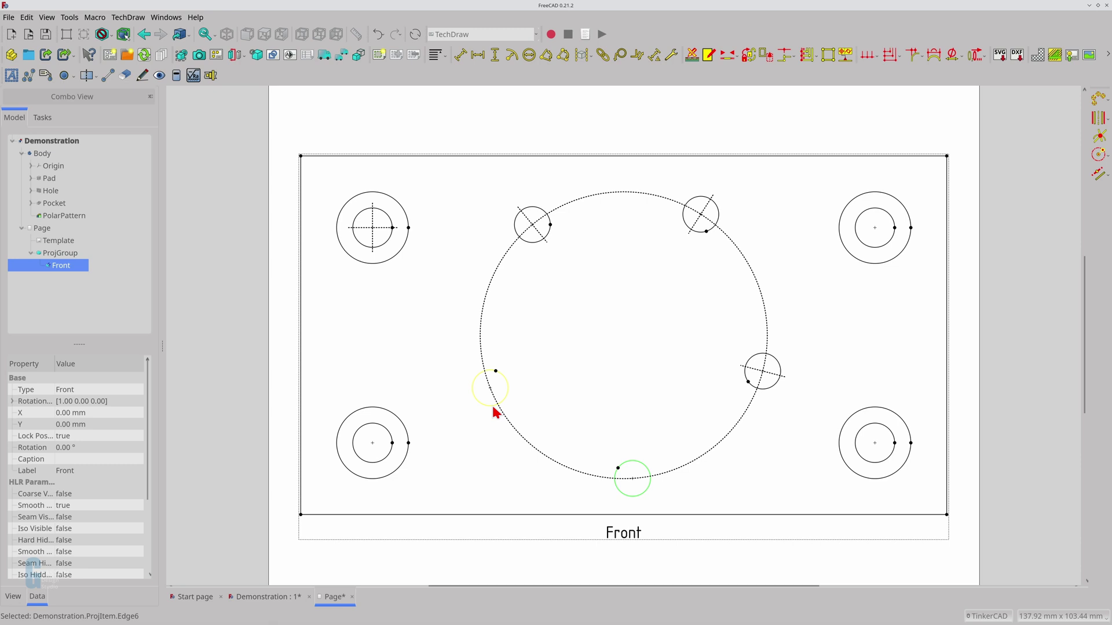
pyautogui.keyDown('ctrl'); pyautogui.click(492, 406); pyautogui.keyUp('ctrl')
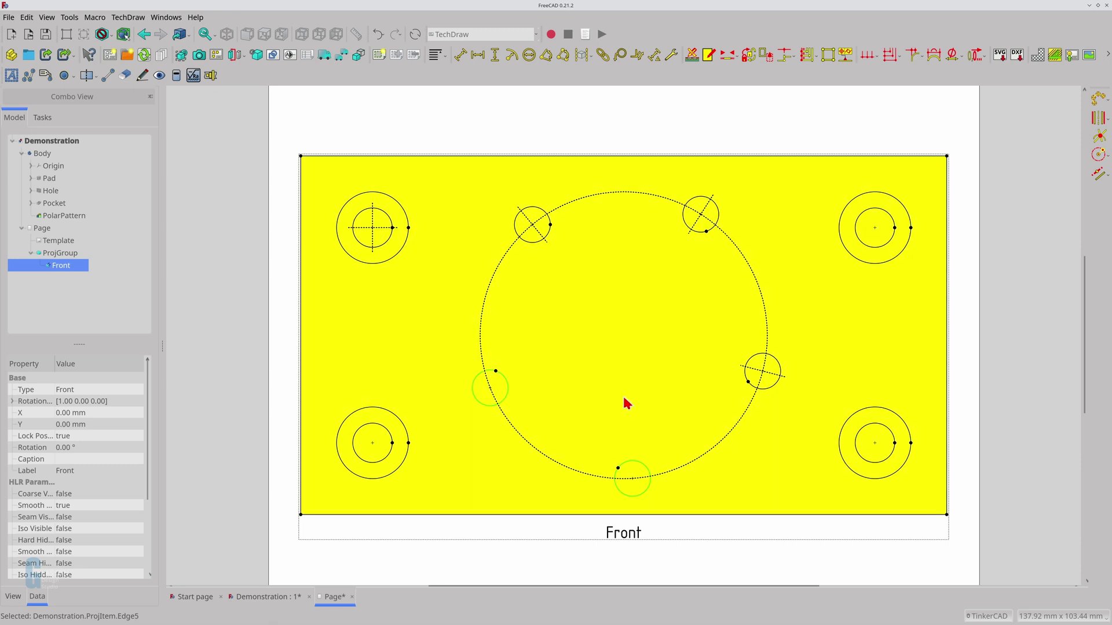
pyautogui.click(1098, 96)
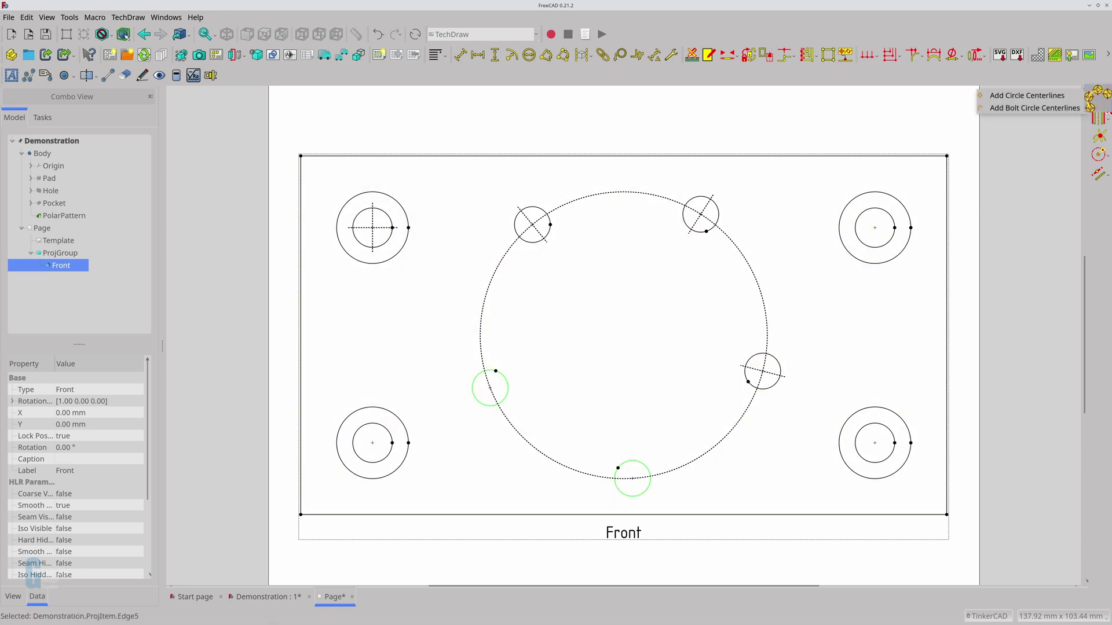
pyautogui.click(1030, 108)
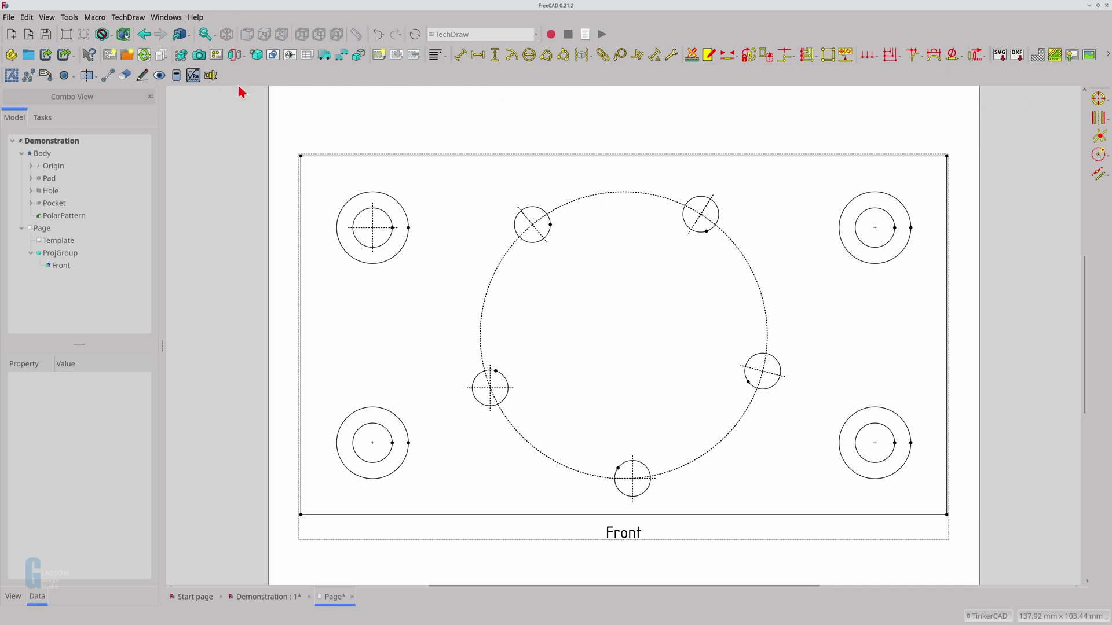
pyautogui.click(128, 18)
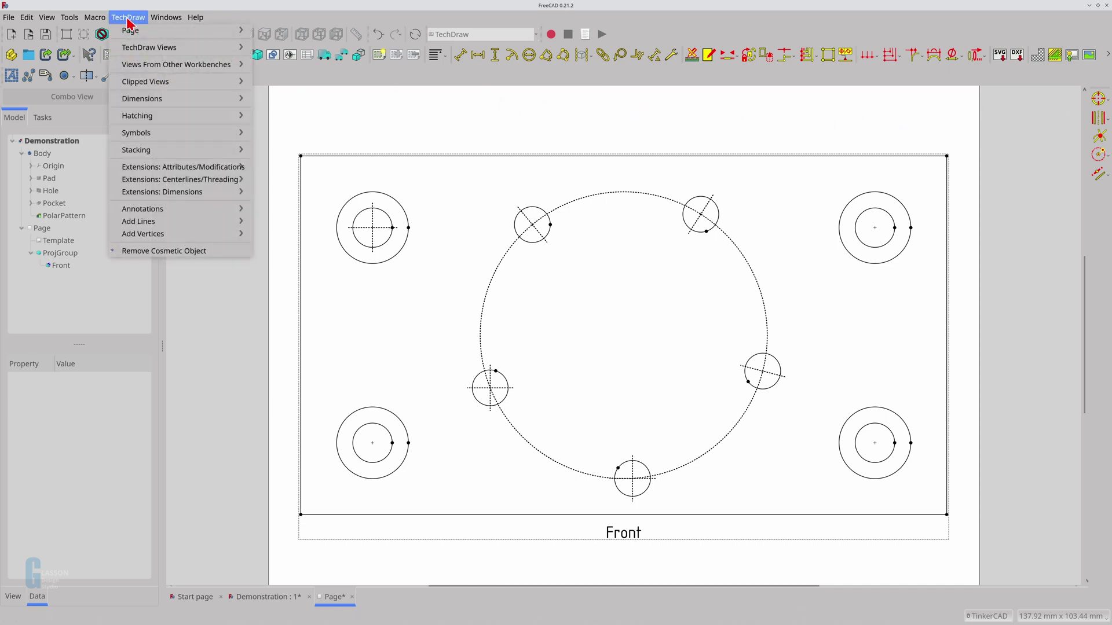
pyautogui.click(141, 258)
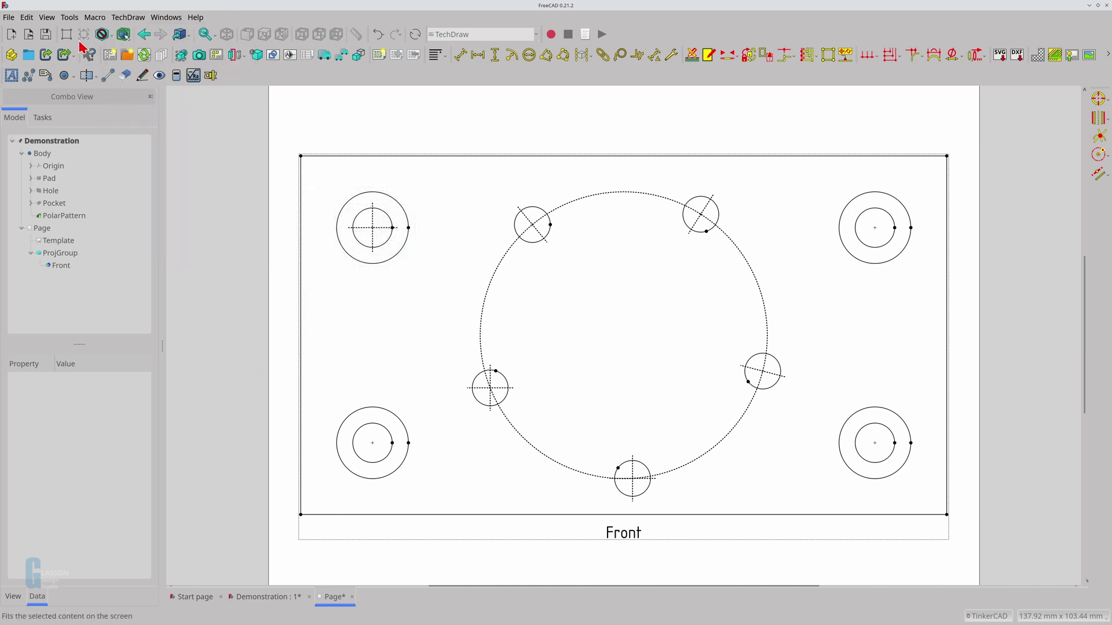
pyautogui.click(51, 23)
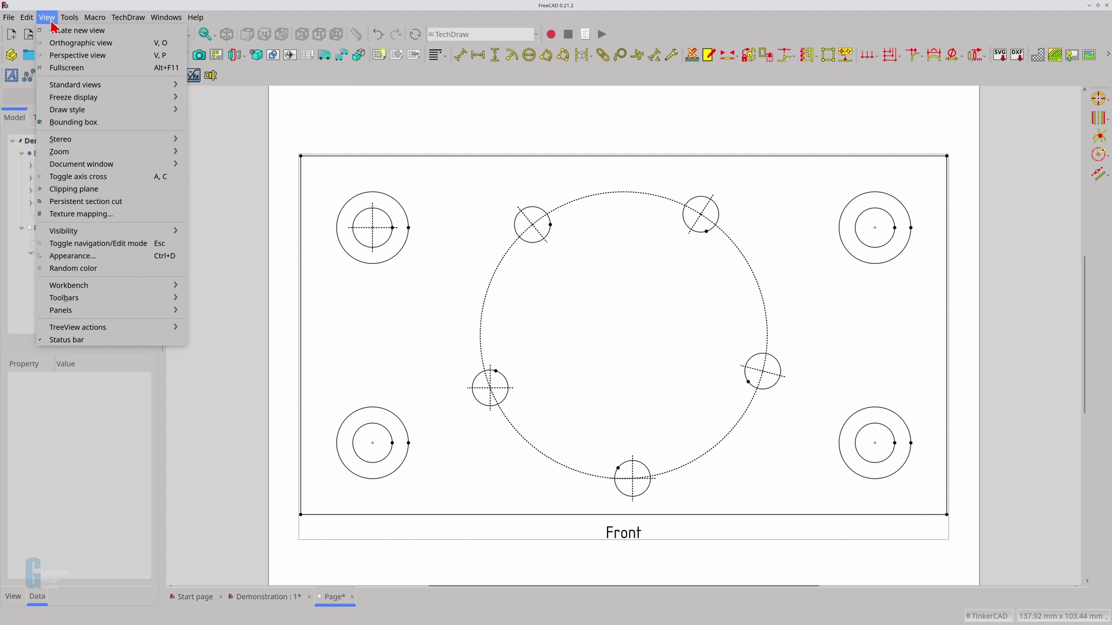
pyautogui.moveTo(164, 298)
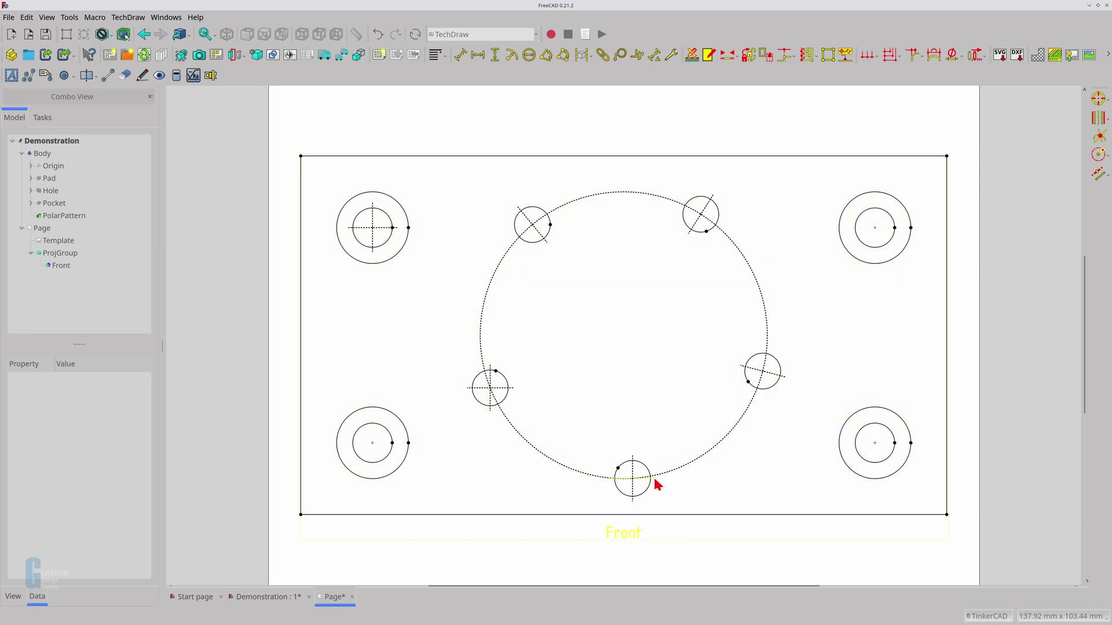
# Step: Delete the bottom hole's horizontal centerline and extend the top-left hole's horizontal centerline
pyautogui.click(654, 480)
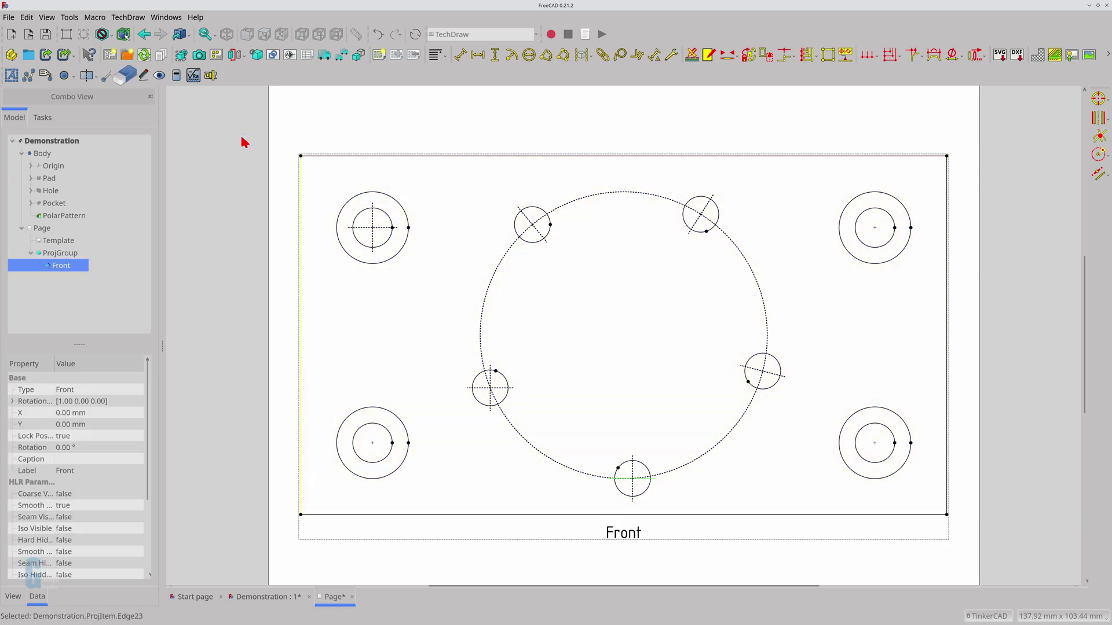
pyautogui.click(129, 80)
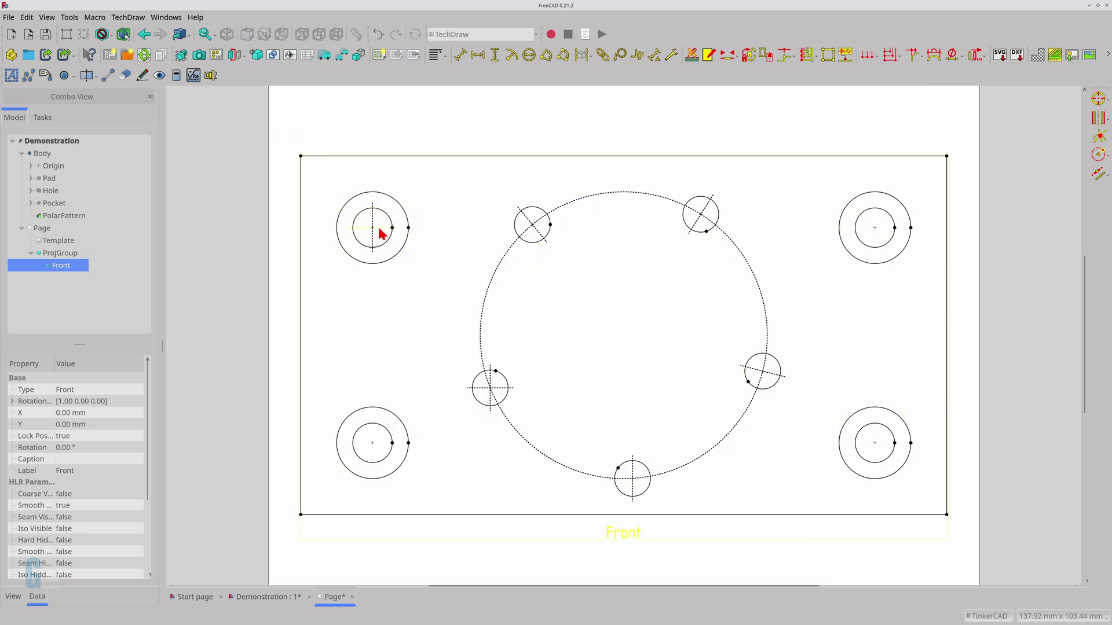
pyautogui.click(381, 230)
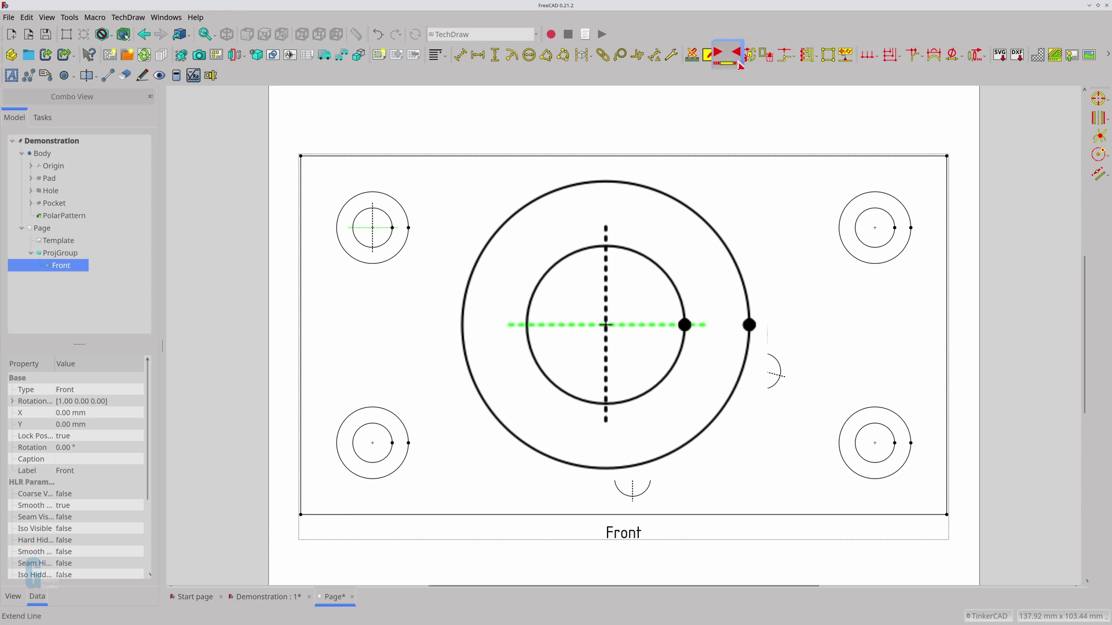
pyautogui.click(731, 56)
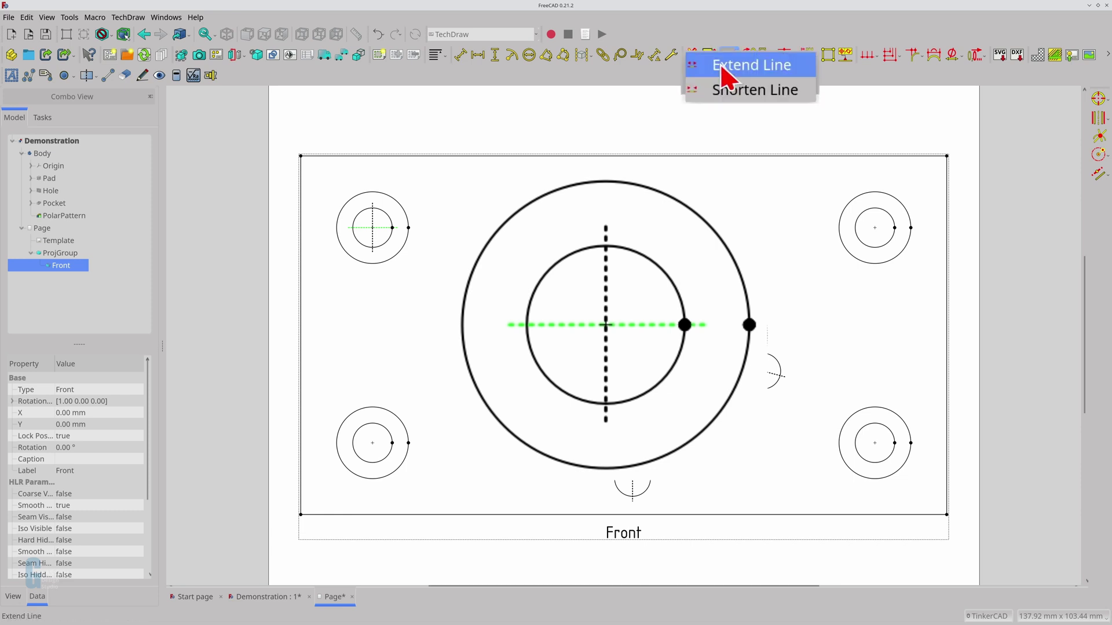
pyautogui.click(722, 66)
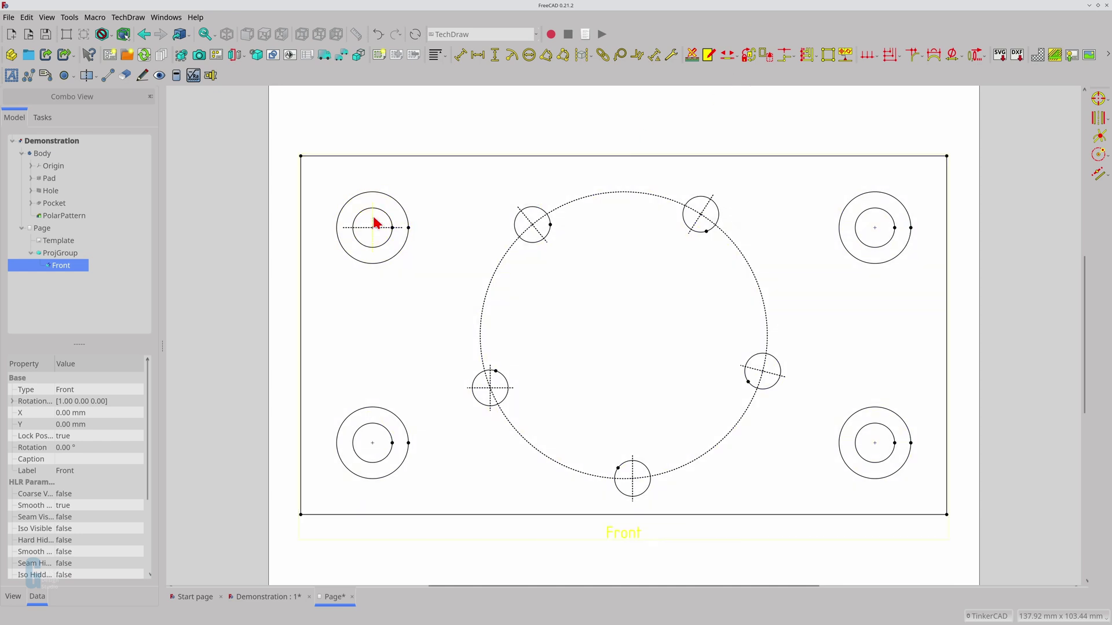
# Step: Apply Shorten Line to the top-left hole's vertical centerline
pyautogui.click(372, 224)
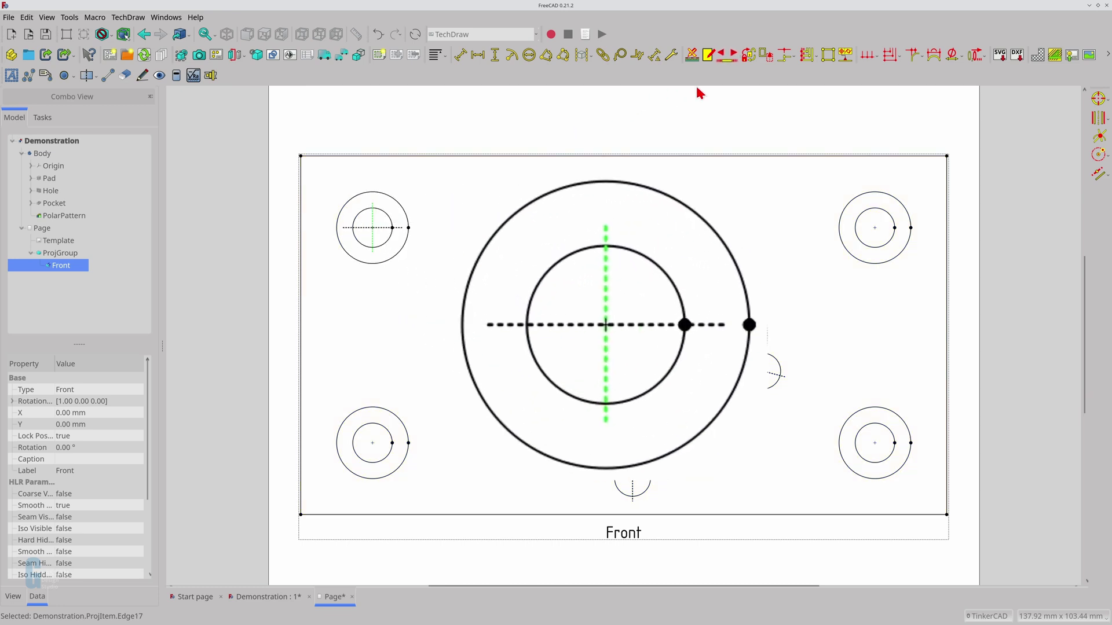
pyautogui.click(730, 55)
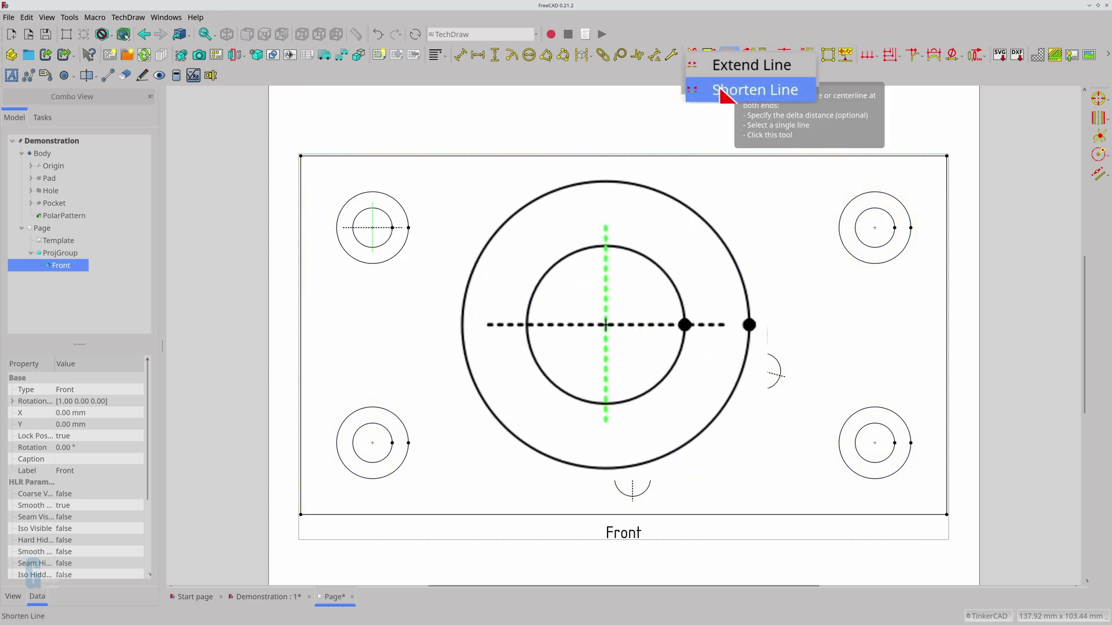
pyautogui.click(731, 87)
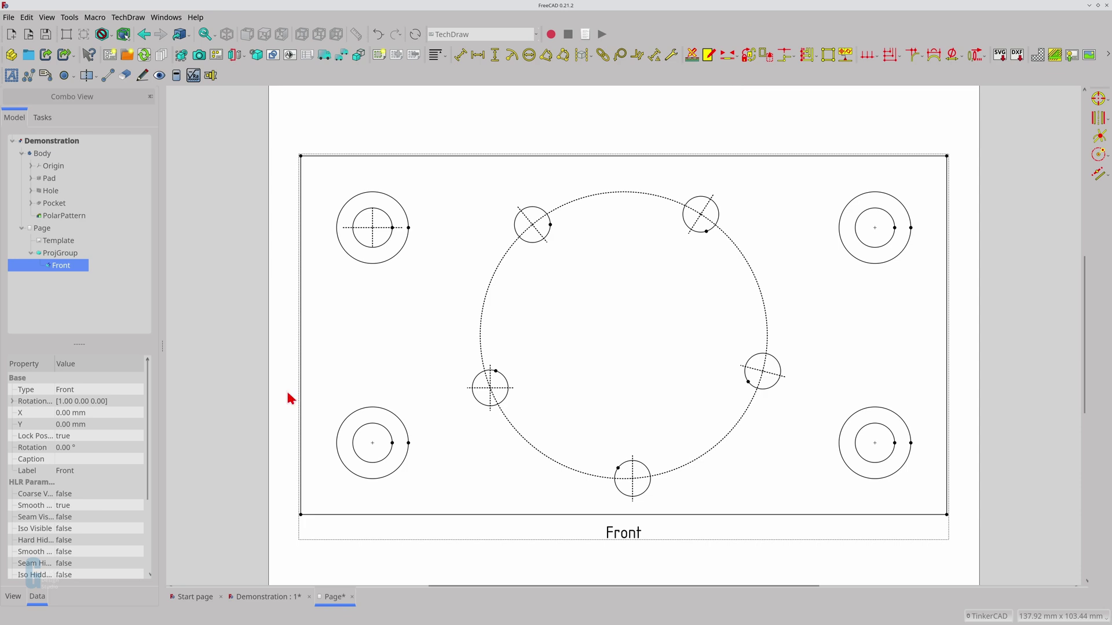
# Step: In the Hole feature's Sketch001, change the 35 mm offset constraint to 25 mm, then return to the Page
pyautogui.click(261, 597)
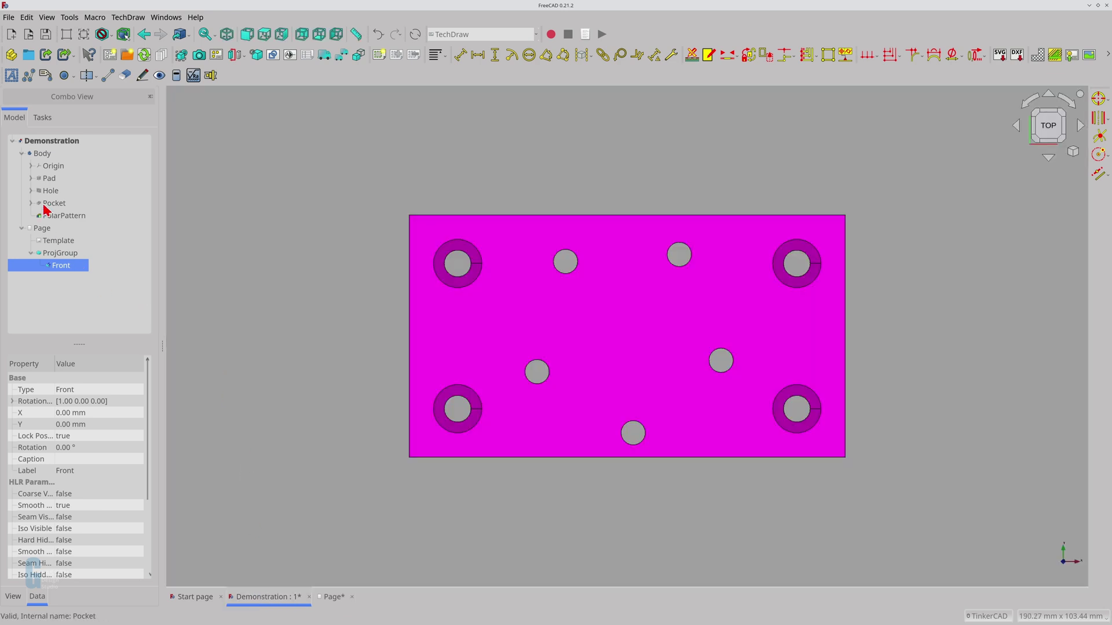
pyautogui.click(30, 190)
pyautogui.doubleClick(64, 204)
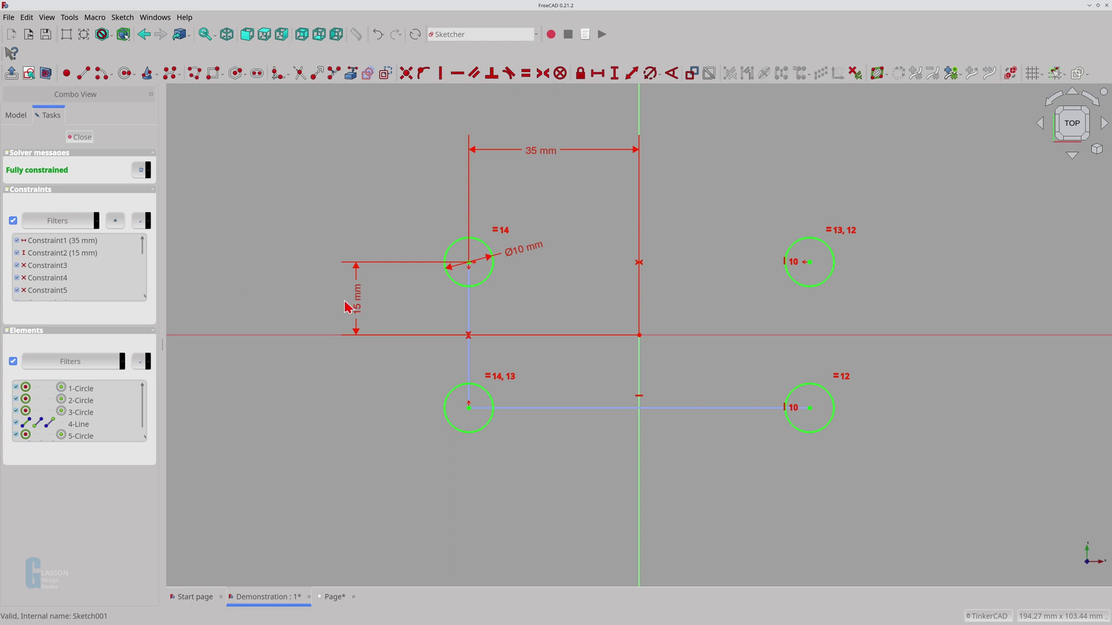
pyautogui.doubleClick(542, 152)
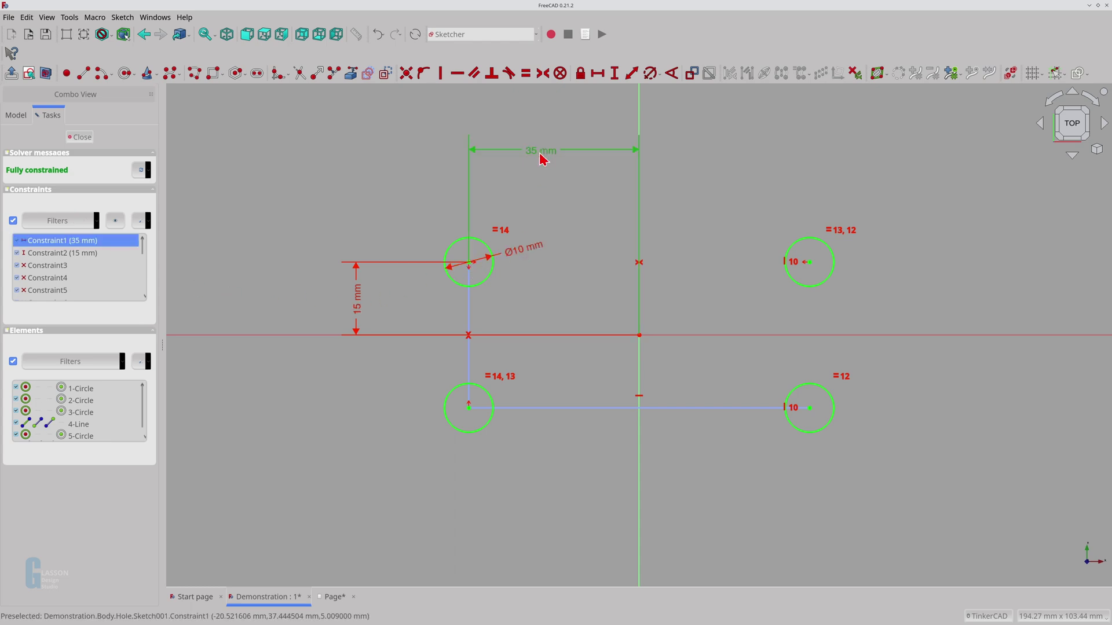
pyautogui.write('25')
pyautogui.press('Return')
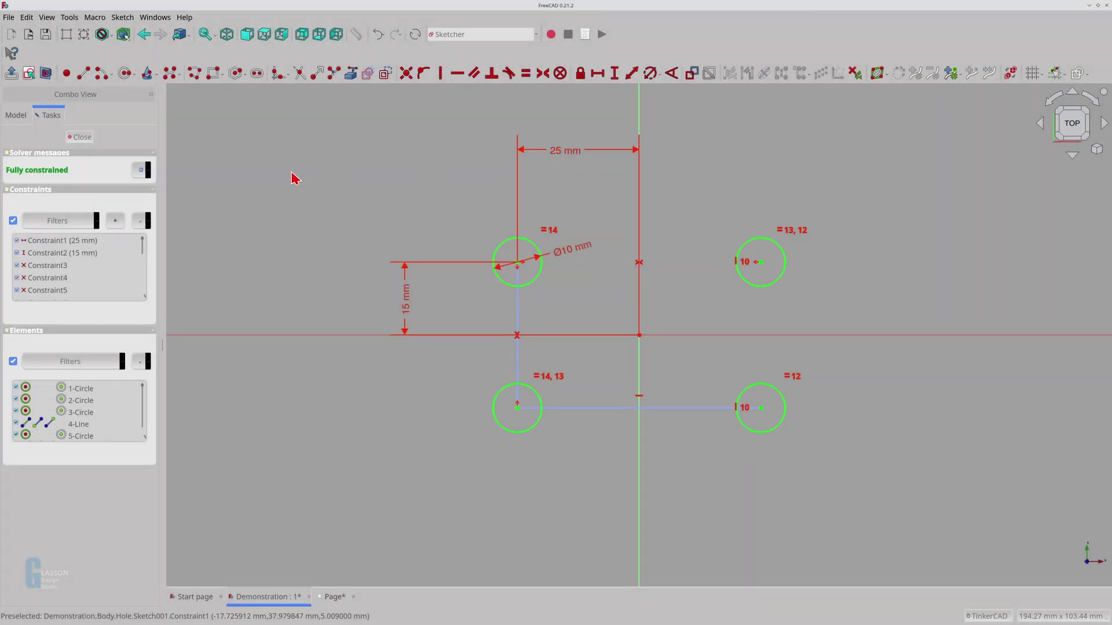
pyautogui.click(81, 138)
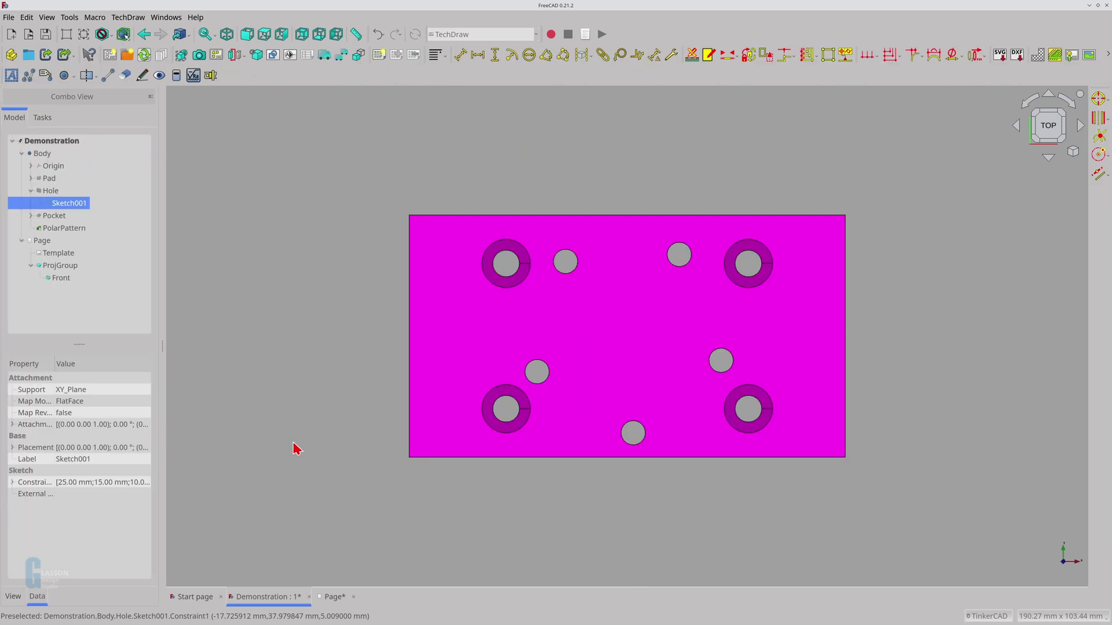
pyautogui.click(336, 598)
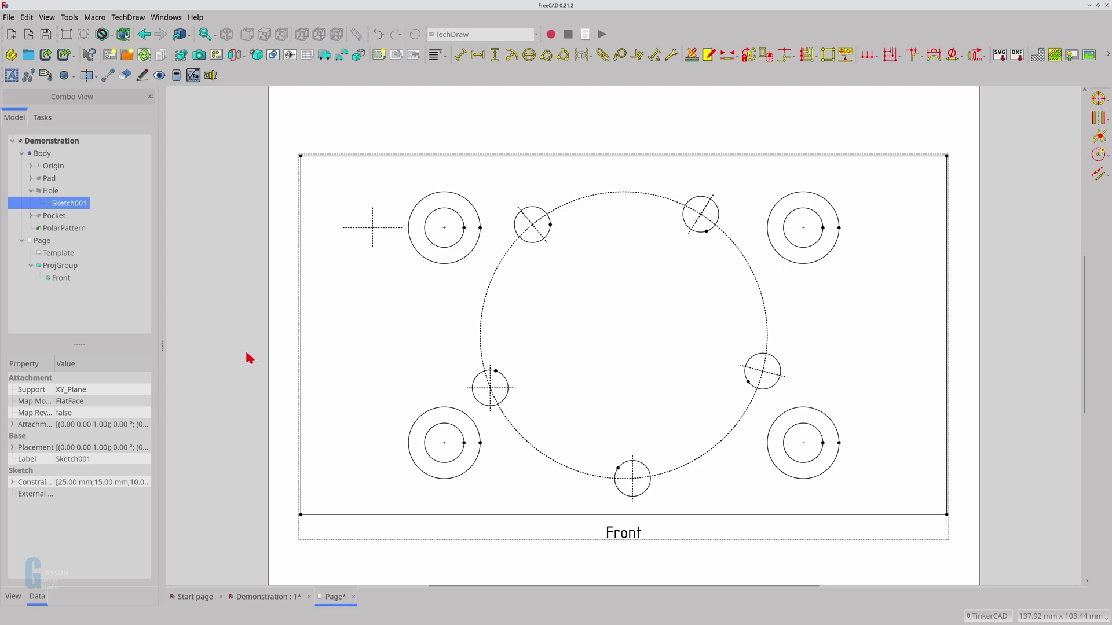
# Step: Tick Print Center Marks in TechDraw's Annotation preferences, apply it, and close with OK
pyautogui.click(28, 18)
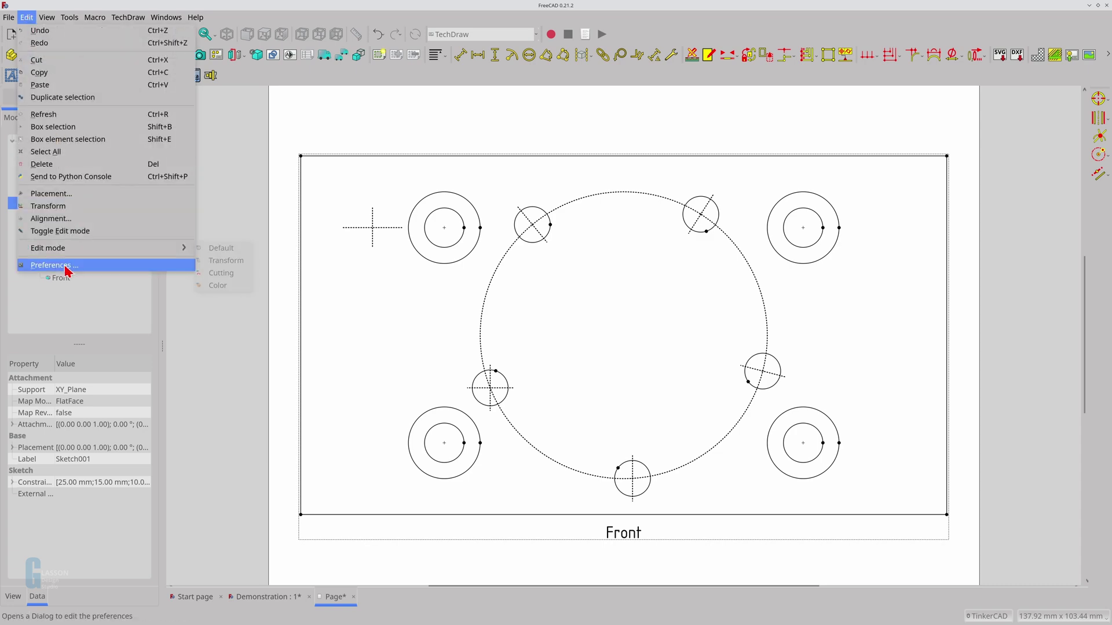
pyautogui.click(67, 271)
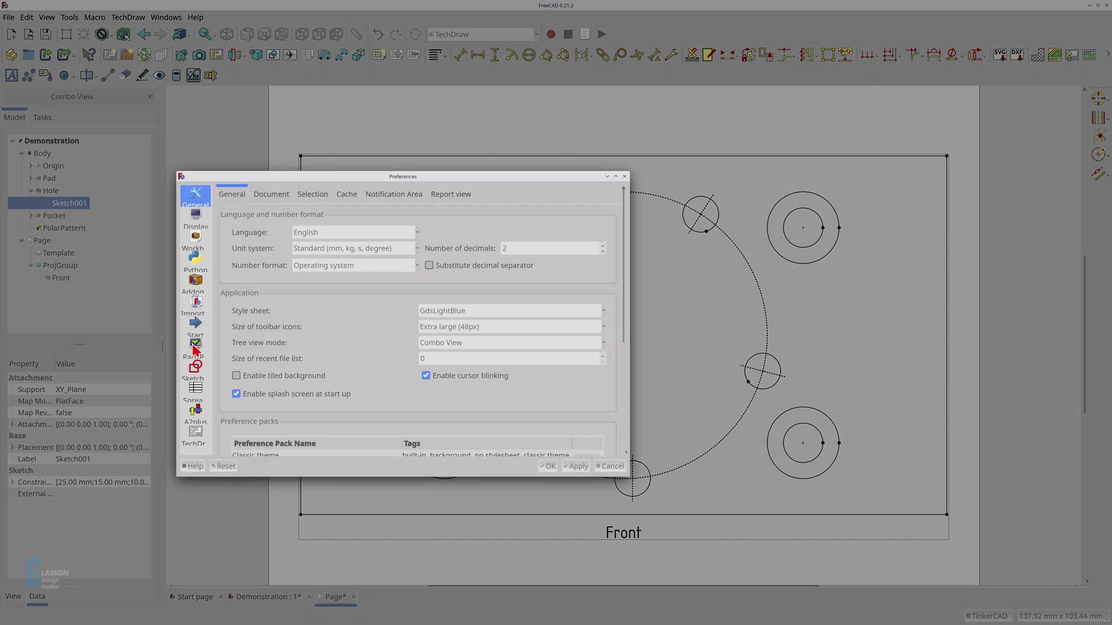
pyautogui.click(195, 434)
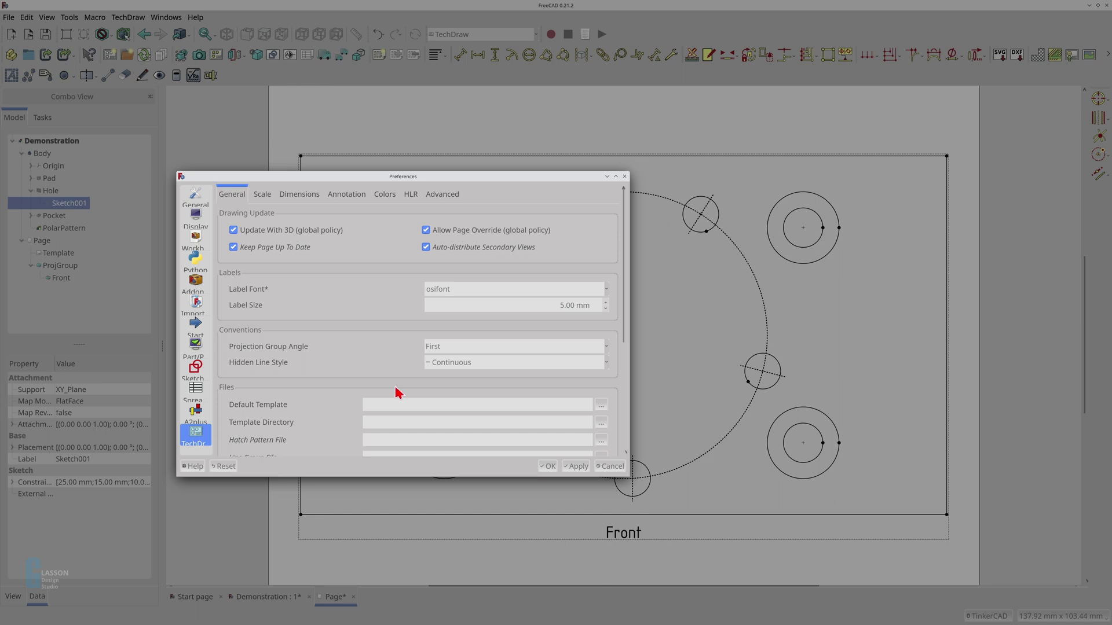
pyautogui.click(353, 196)
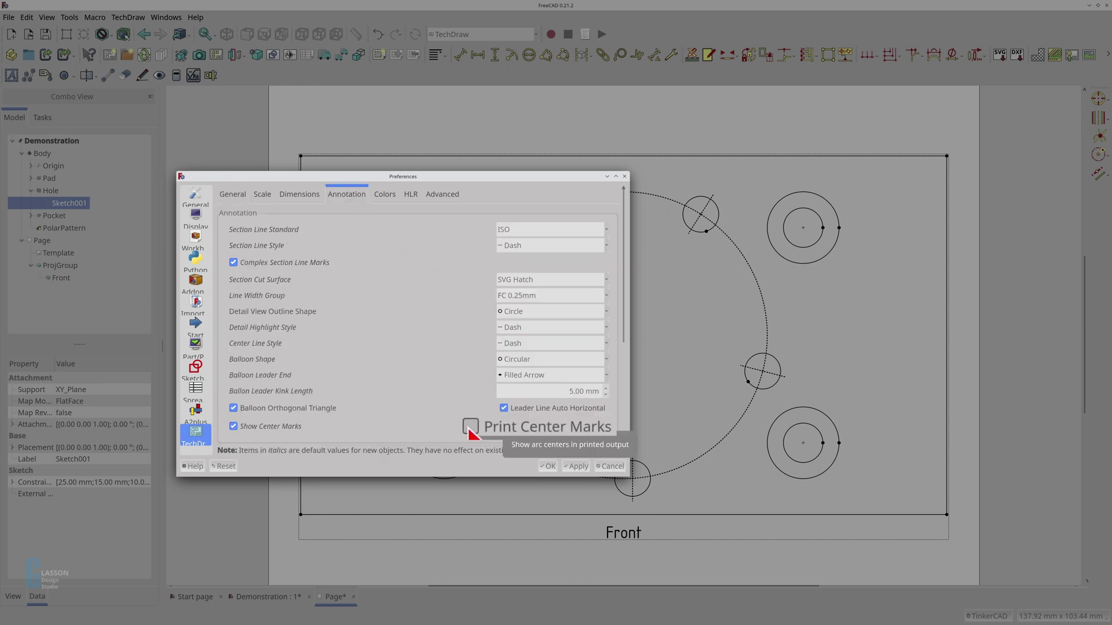
pyautogui.click(503, 426)
pyautogui.click(576, 467)
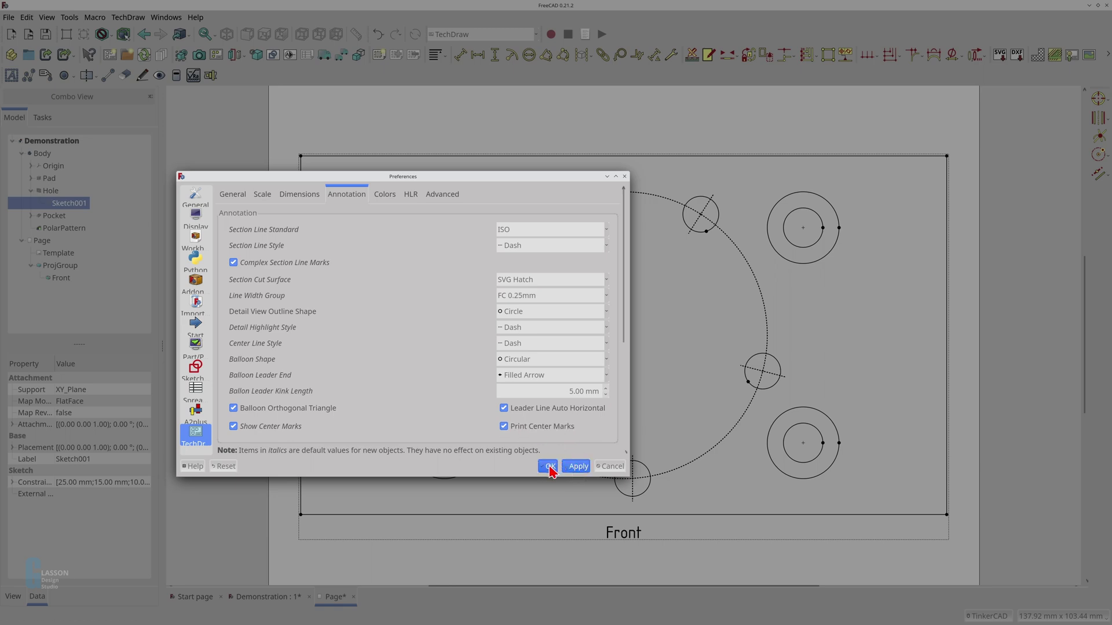
pyautogui.click(549, 466)
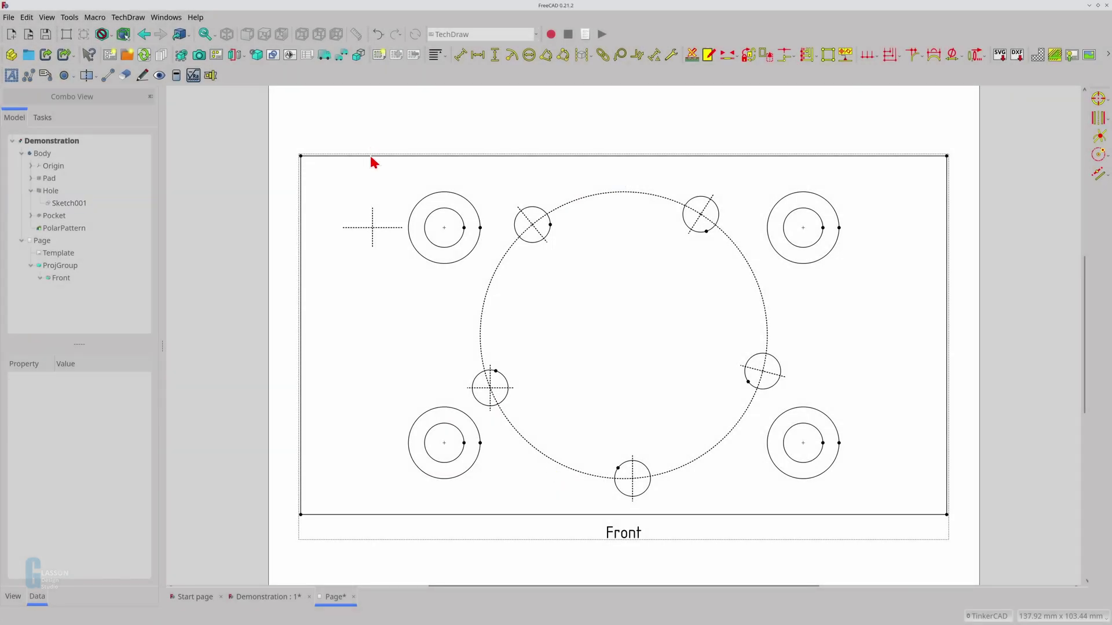
# Step: Dimension the top-left bolt hole centre 32.27 horizontally from the plate's top-left corner
pyautogui.click(301, 156)
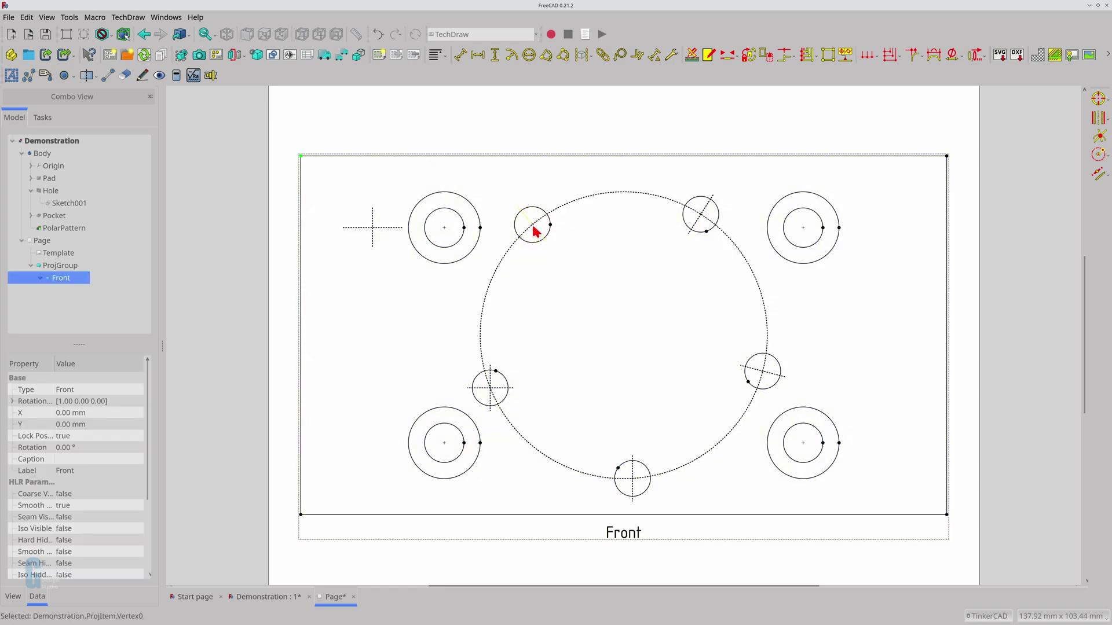
pyautogui.click(481, 56)
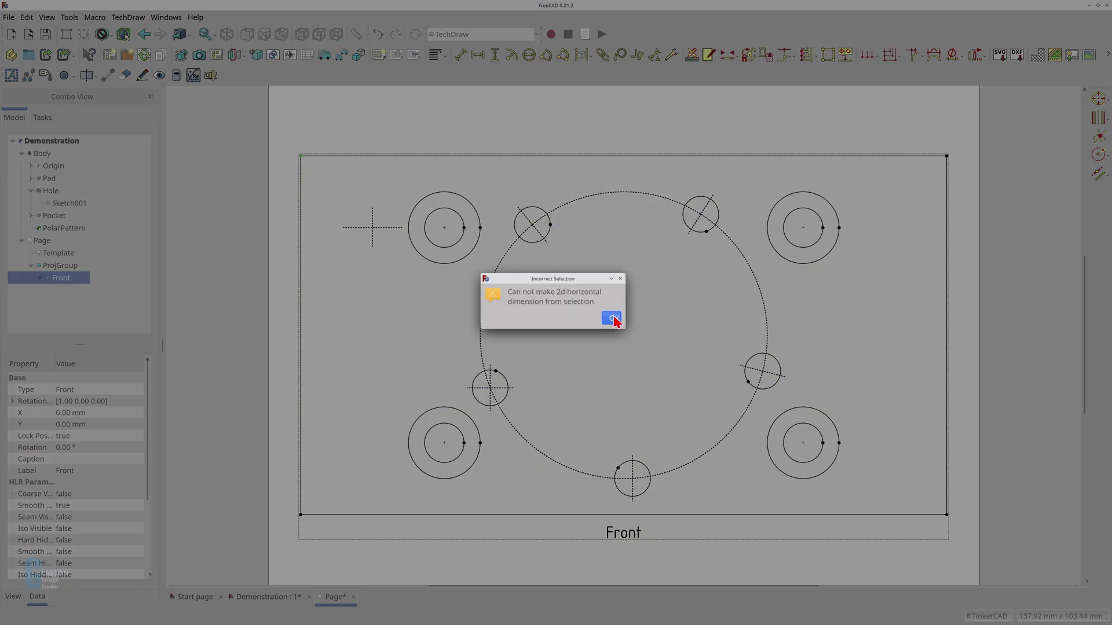
pyautogui.click(612, 318)
pyautogui.scroll(5, 531, 240)
pyautogui.scroll(2, 544, 196)
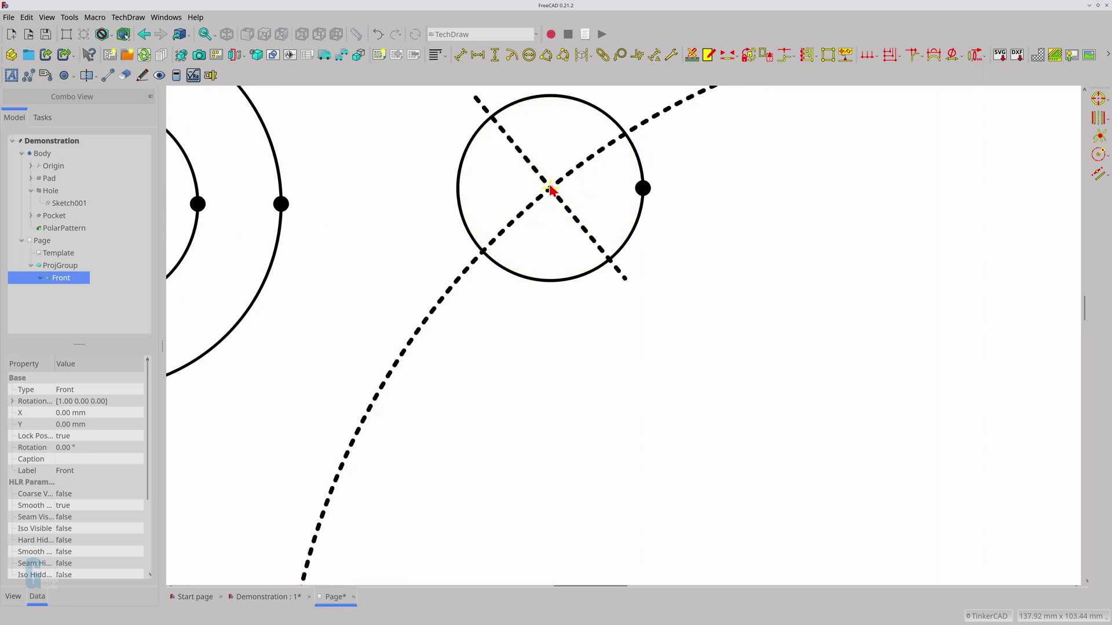
pyautogui.keyDown('ctrl'); pyautogui.click(550, 188); pyautogui.keyUp('ctrl')
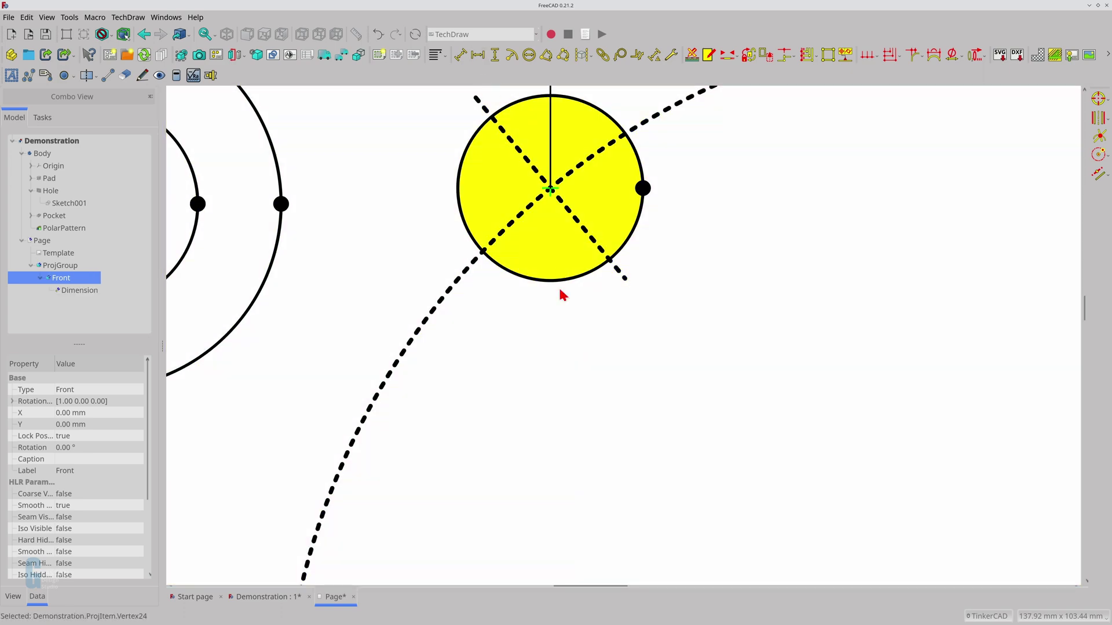
pyautogui.click(546, 203)
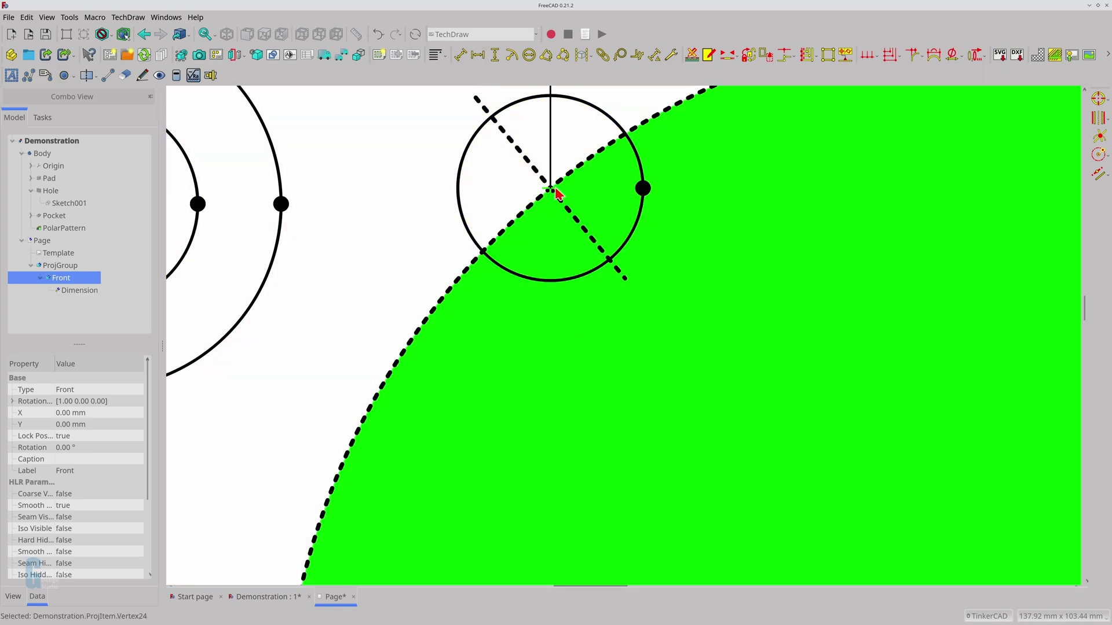
pyautogui.scroll(-7, 554, 191)
pyautogui.keyDown('ctrl'); pyautogui.click(356, 131); pyautogui.keyUp('ctrl')
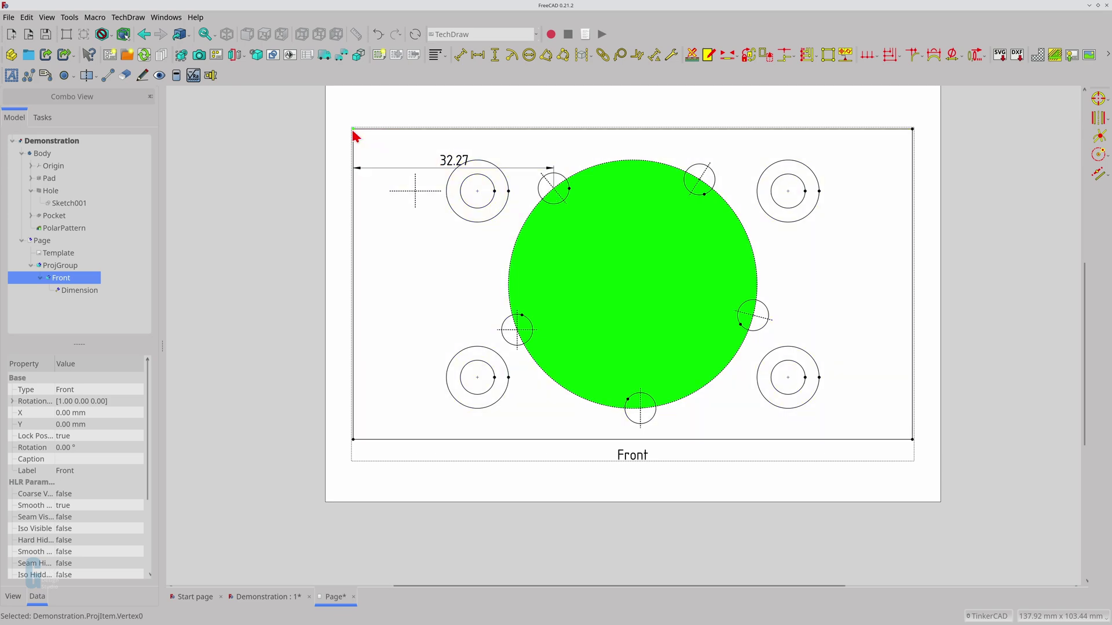
pyautogui.click(495, 54)
# Step: Add a 9.57 vertical dimension from the corner to the hole centre, then place both dimensions above the view
pyautogui.click(614, 324)
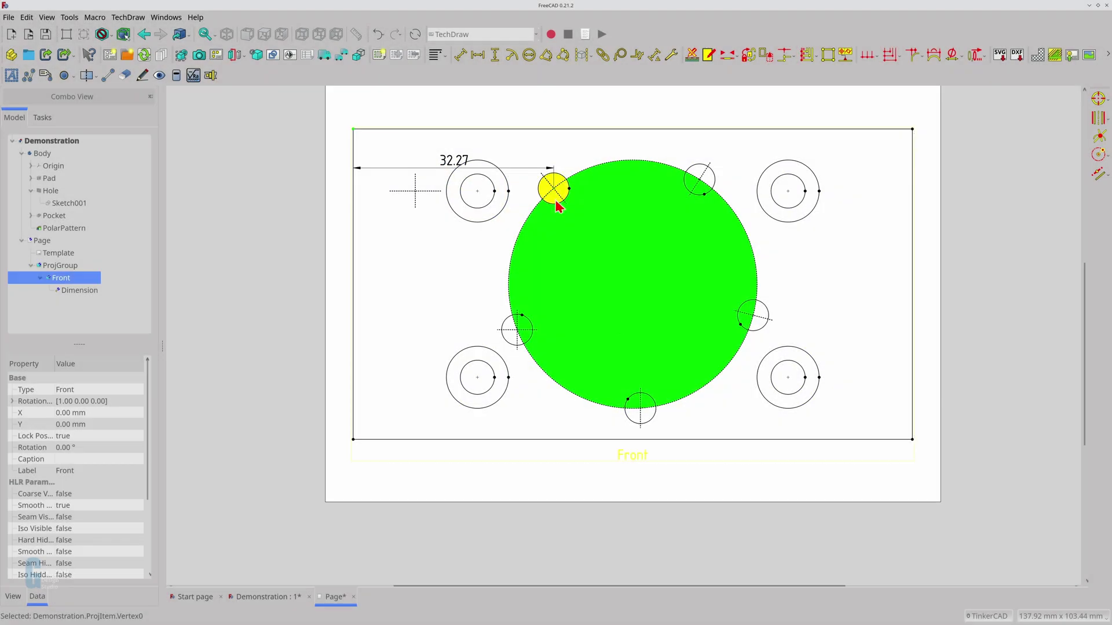
pyautogui.click(555, 191)
pyautogui.scroll(5, 556, 194)
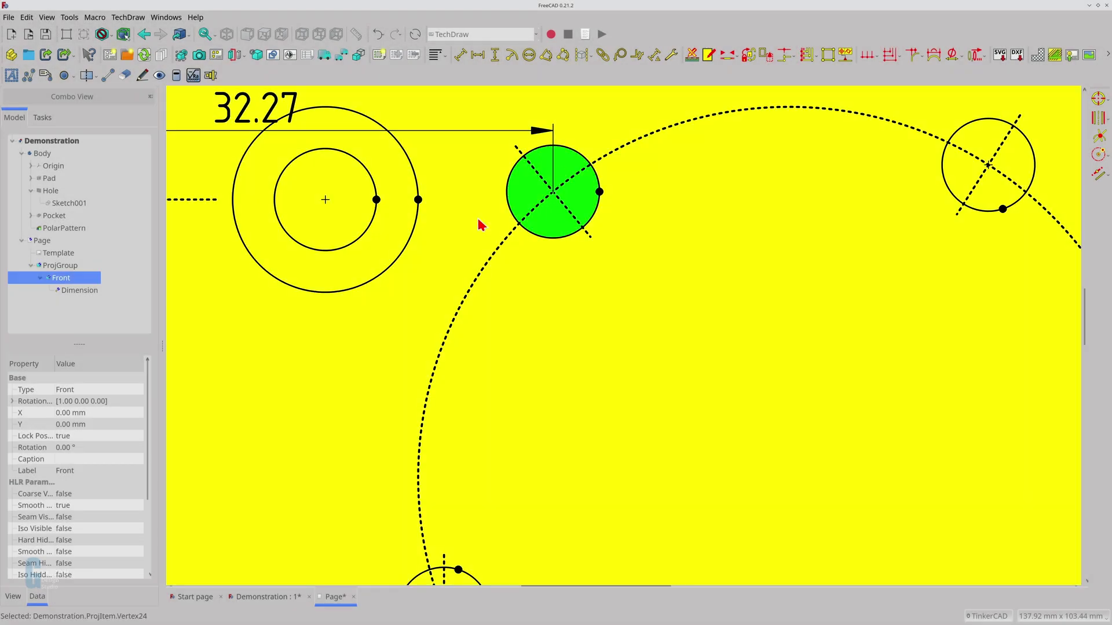
pyautogui.scroll(2, 510, 220)
pyautogui.scroll(2, 509, 226)
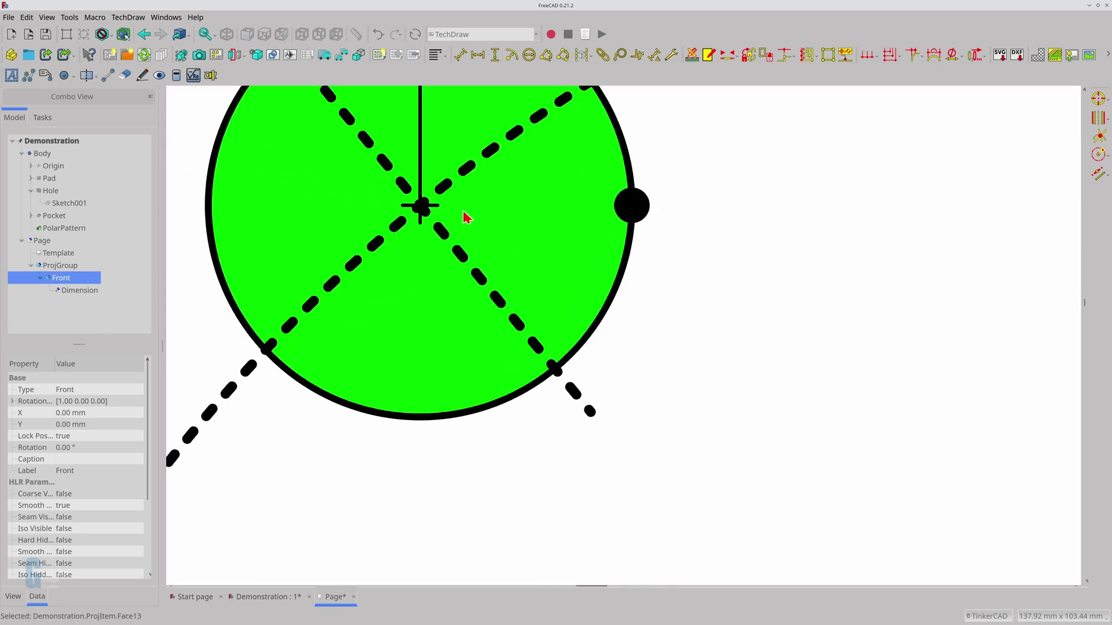
pyautogui.click(421, 206)
pyautogui.scroll(-5, 483, 236)
pyautogui.scroll(-5, 484, 236)
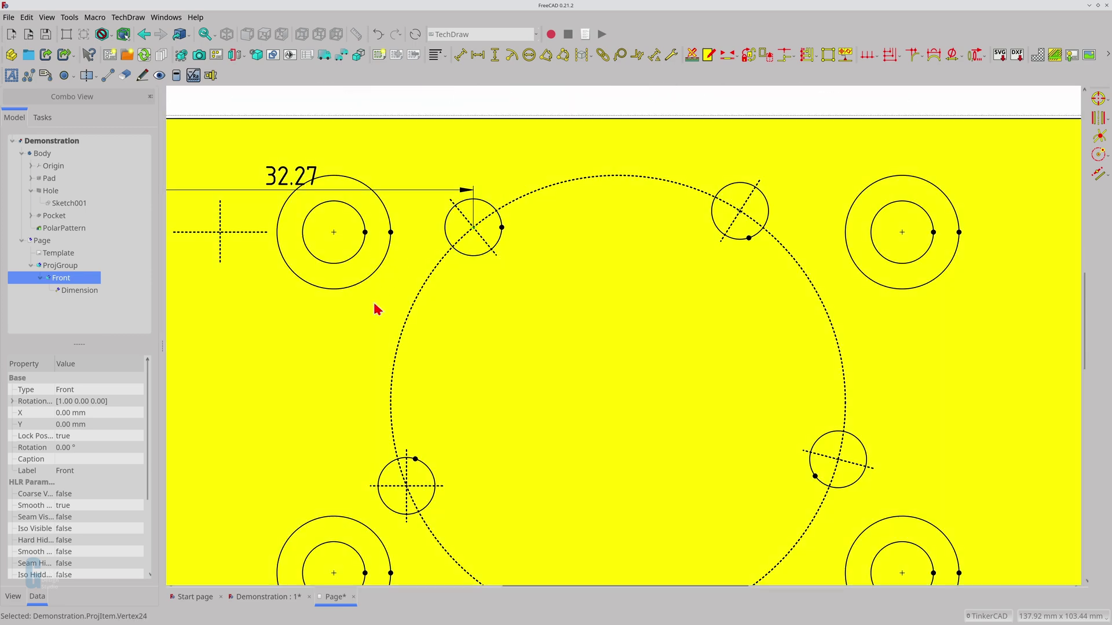
pyautogui.keyDown('ctrl'); pyautogui.click(237, 209); pyautogui.keyUp('ctrl')
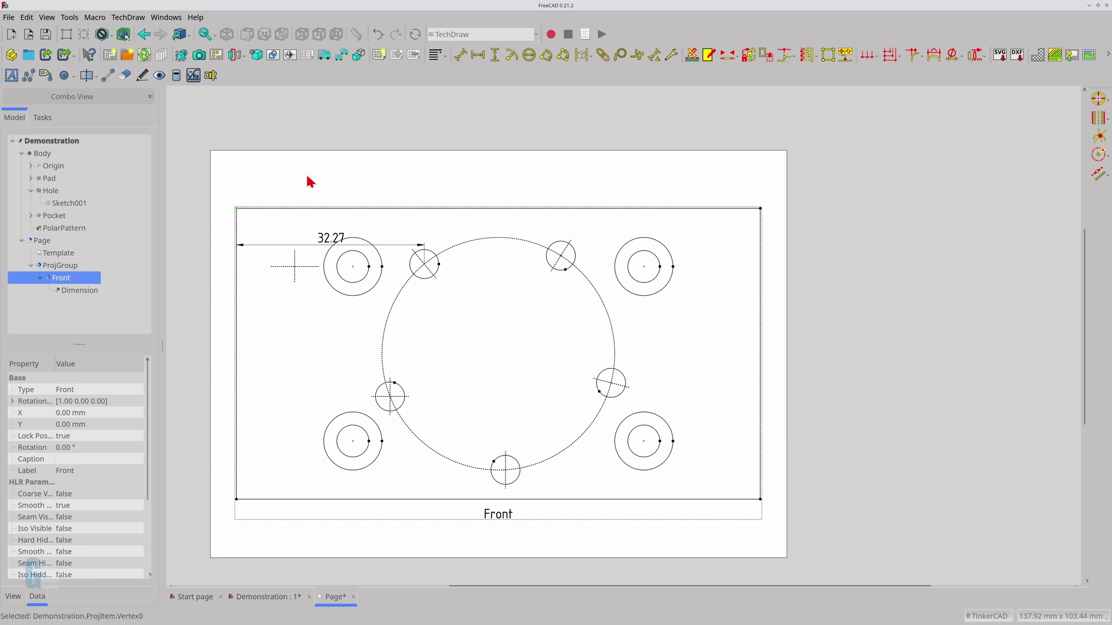
pyautogui.click(496, 54)
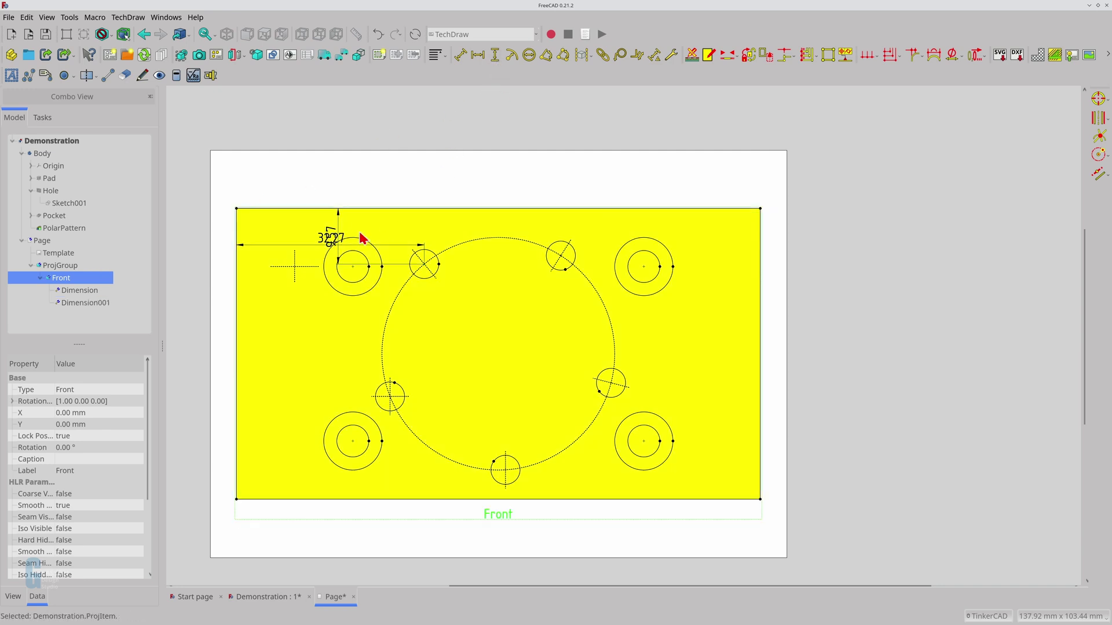
pyautogui.moveTo(360, 236); pyautogui.dragTo(438, 178)
pyautogui.moveTo(326, 243); pyautogui.dragTo(332, 172)
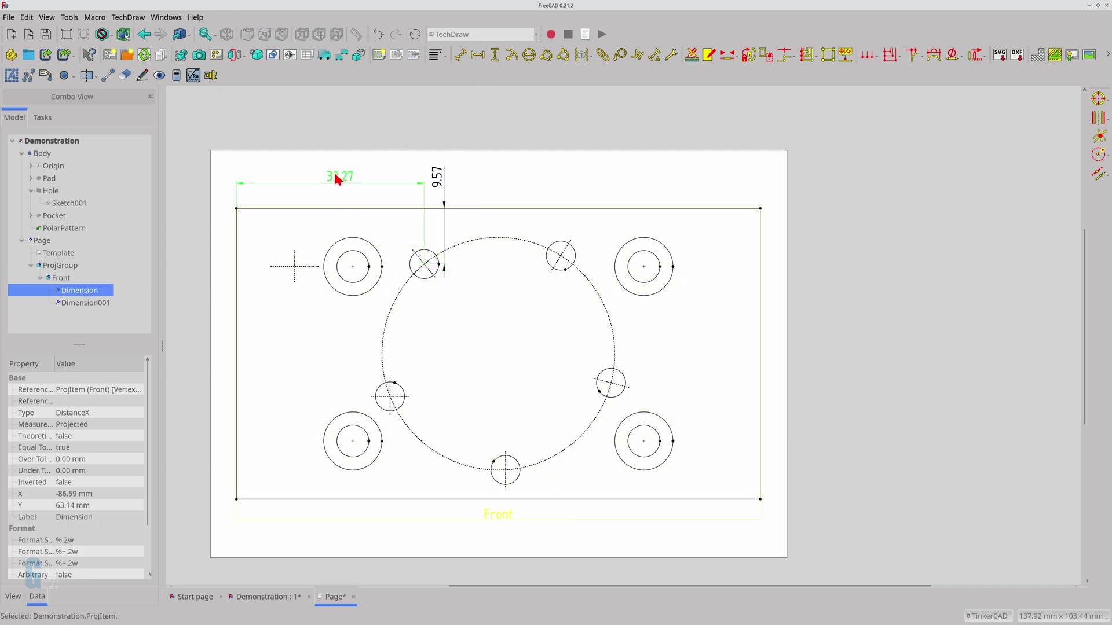